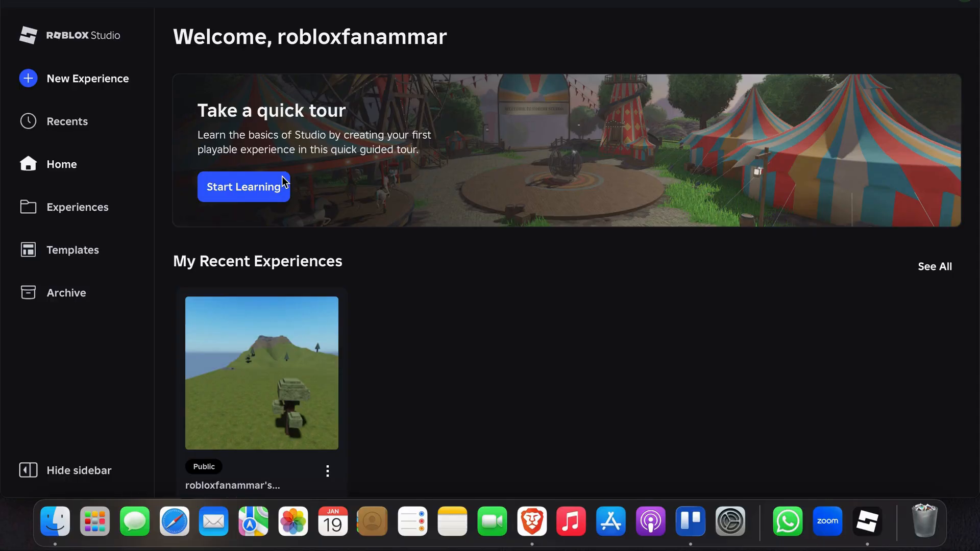
Step: Create a new experience and insert a ScreenGui object into StarterGui
click(52, 84)
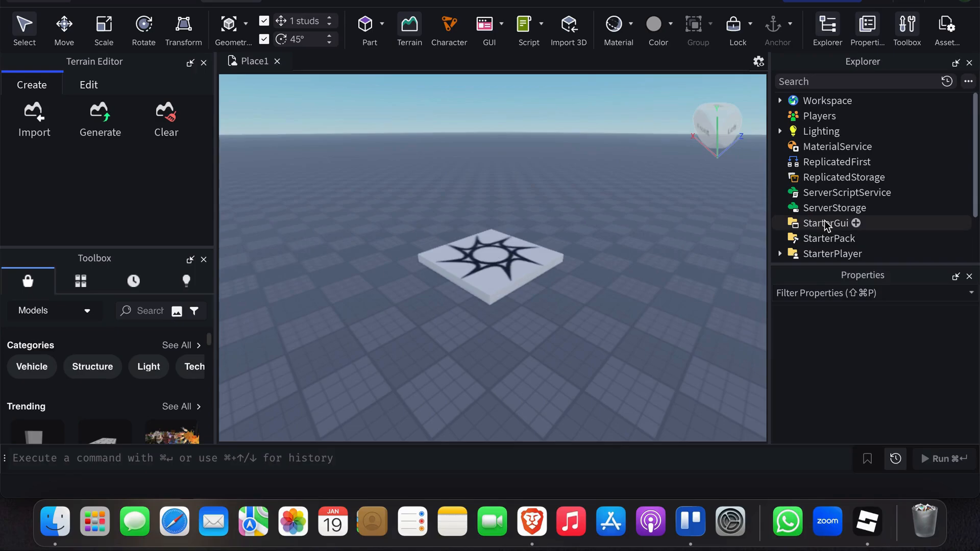
right_click(827, 226)
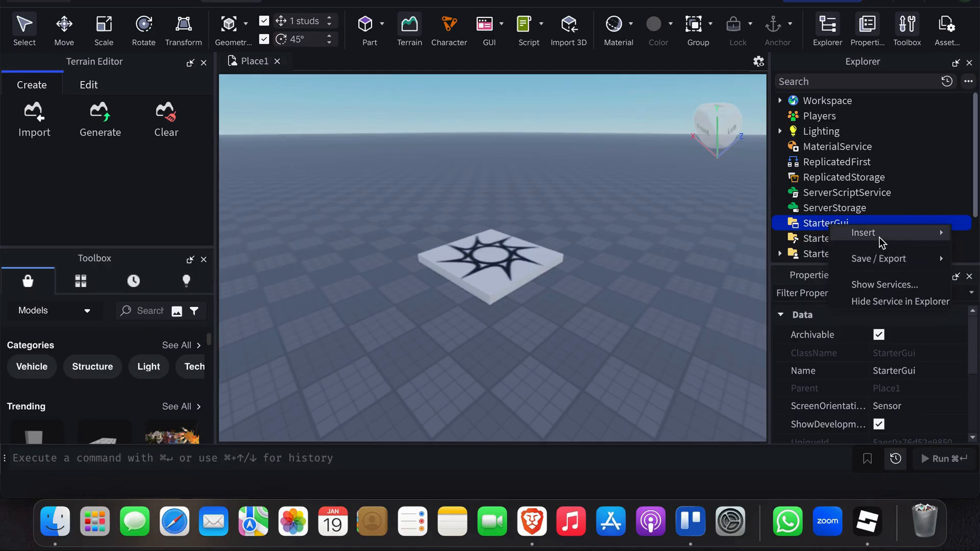
mouse_move(882, 241)
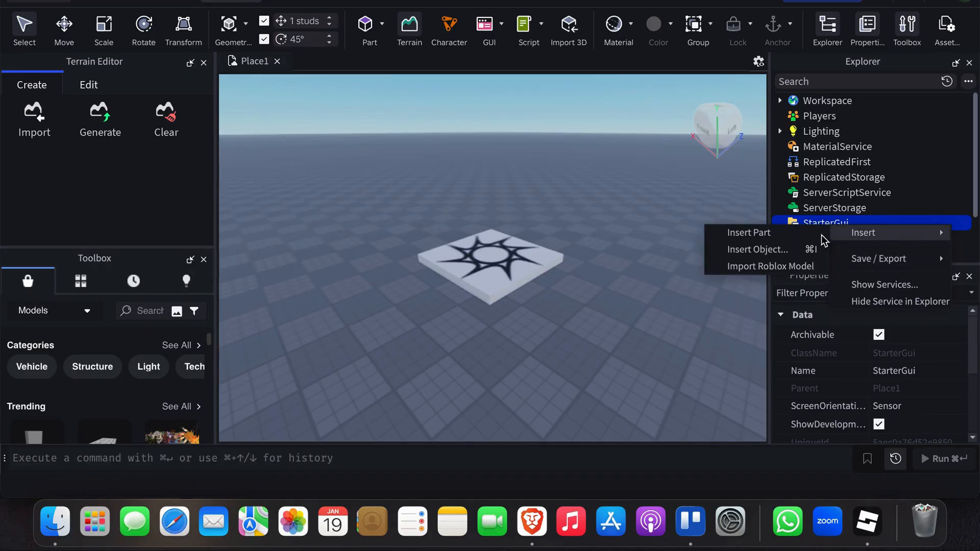
click(777, 249)
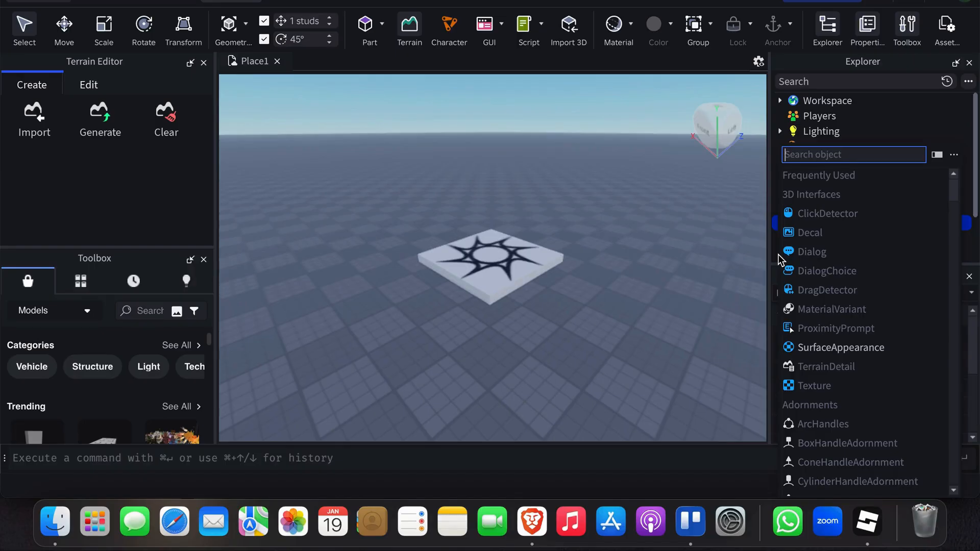
text(scre)
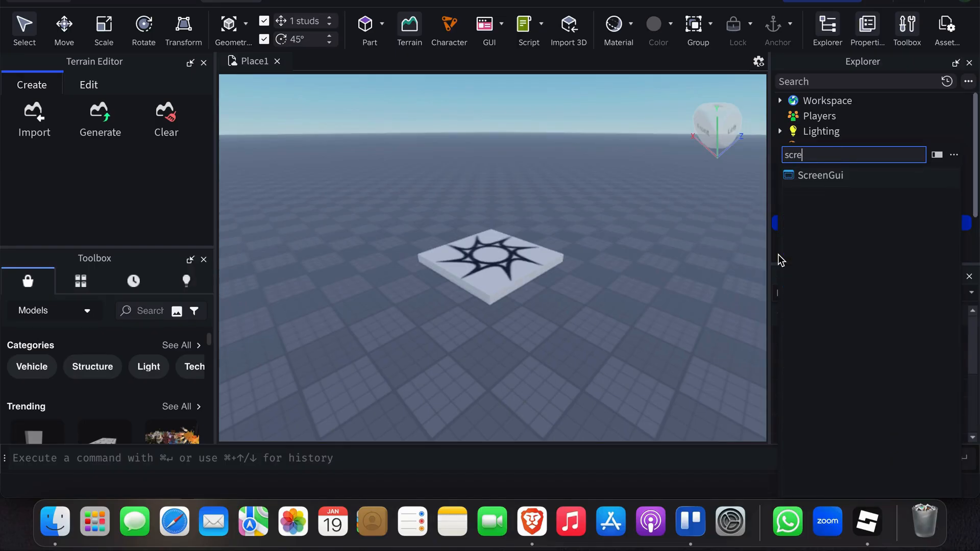
click(838, 178)
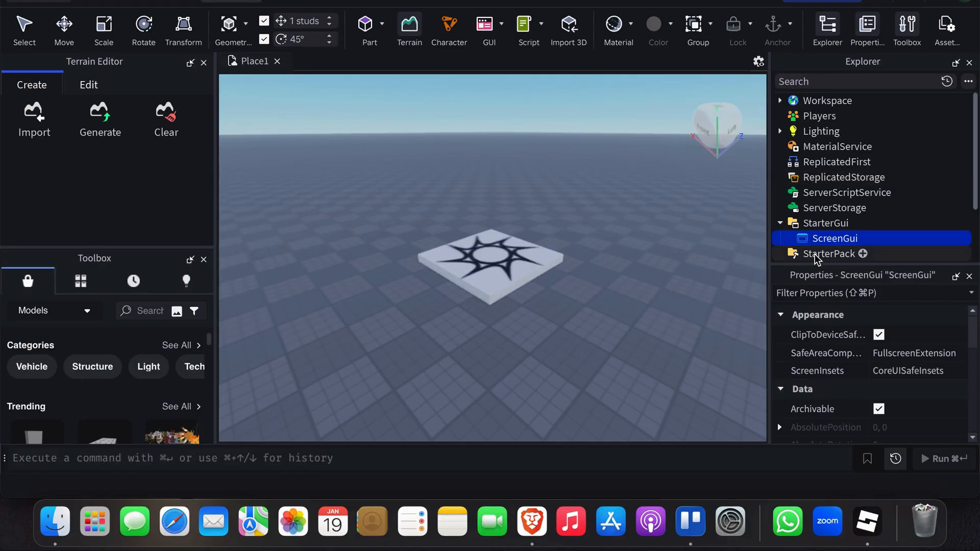
Step: Rename the new ScreenGui as mainmenu
right_click(838, 241)
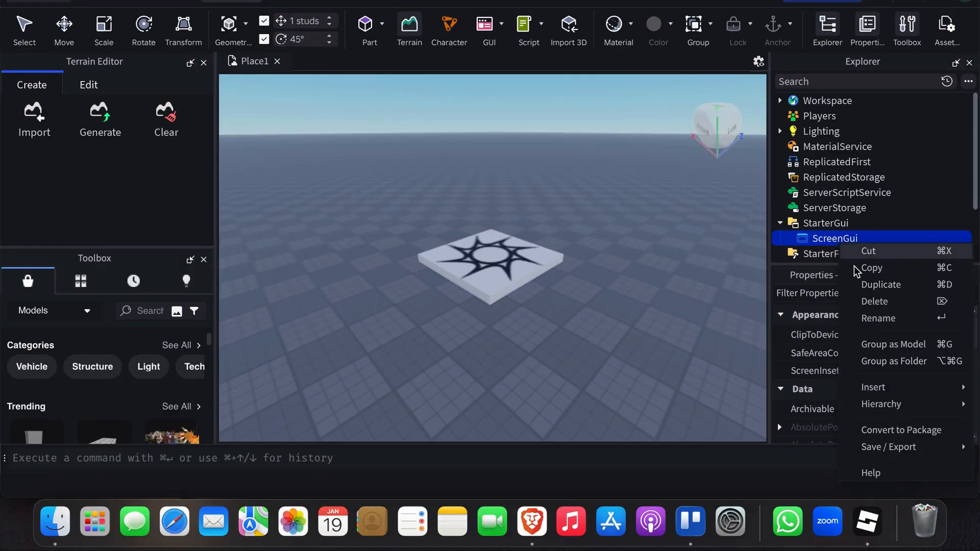
click(865, 318)
text(m)
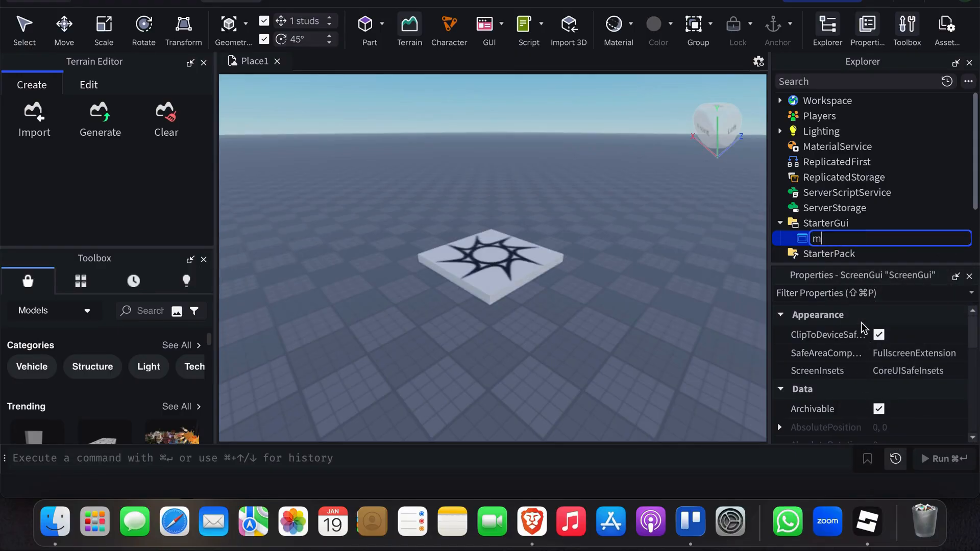
text(ainmenu)
key(Return)
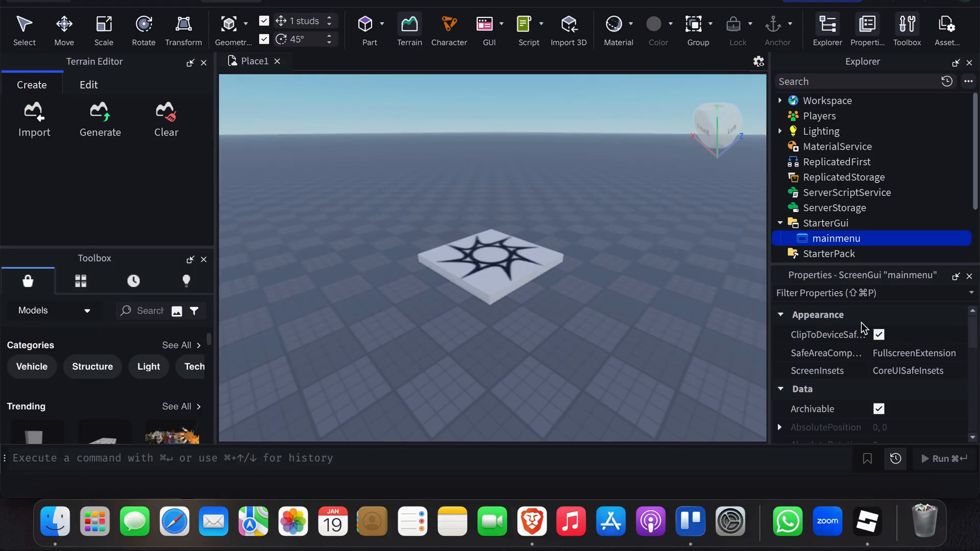
Step: Insert a Frame object into the mainmenu ScreenGui
right_click(847, 244)
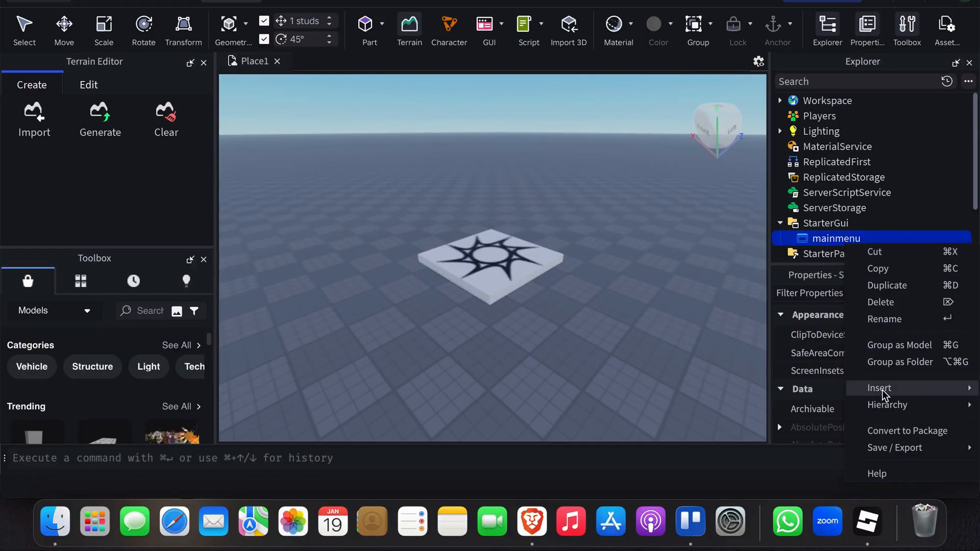
mouse_move(882, 390)
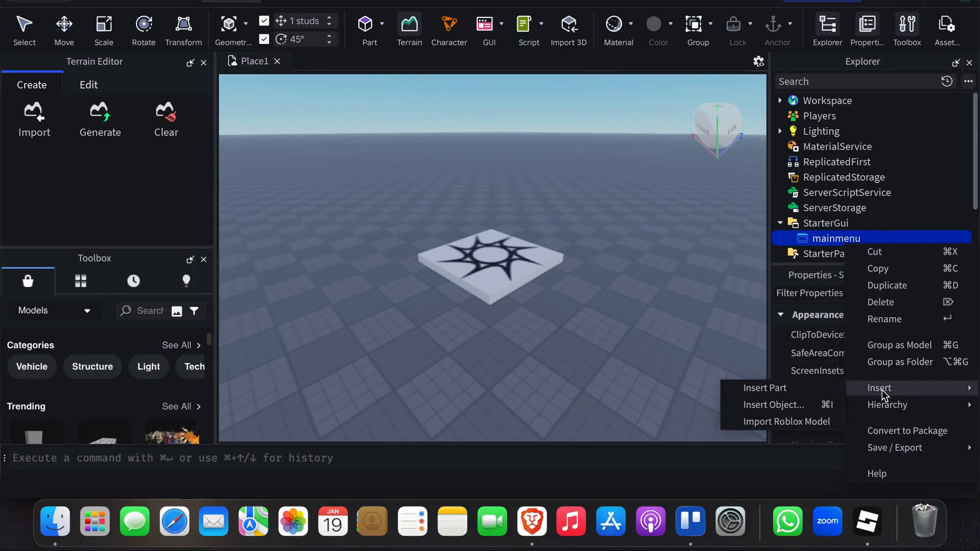
click(827, 405)
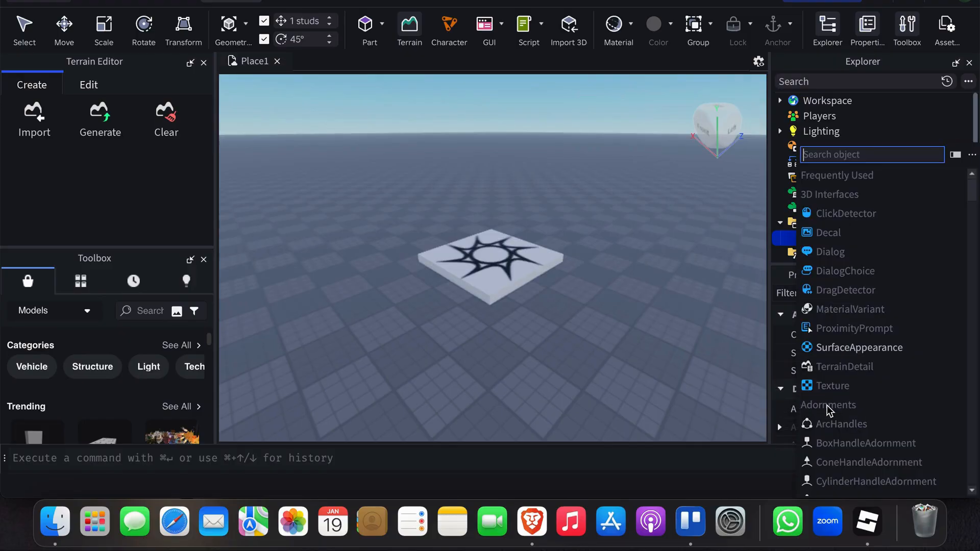
text(fra)
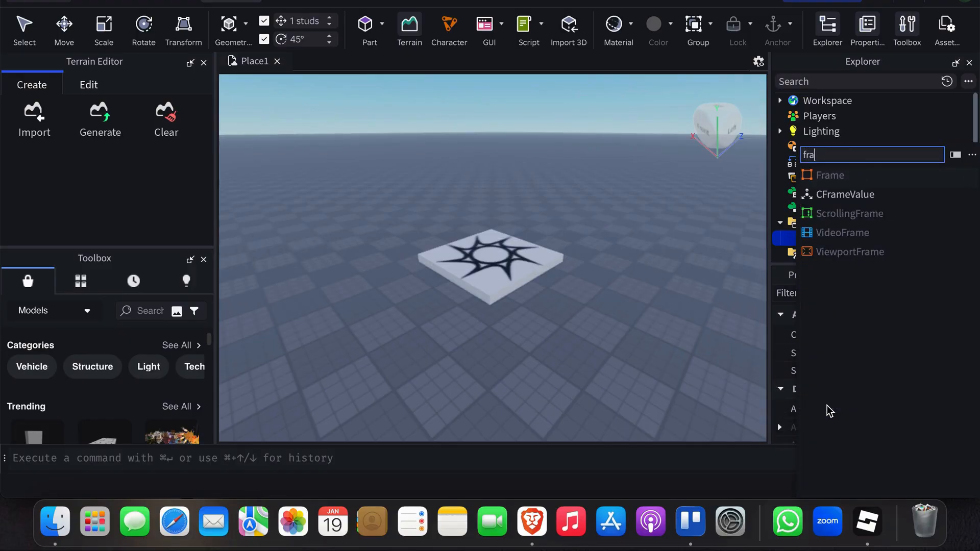
click(834, 176)
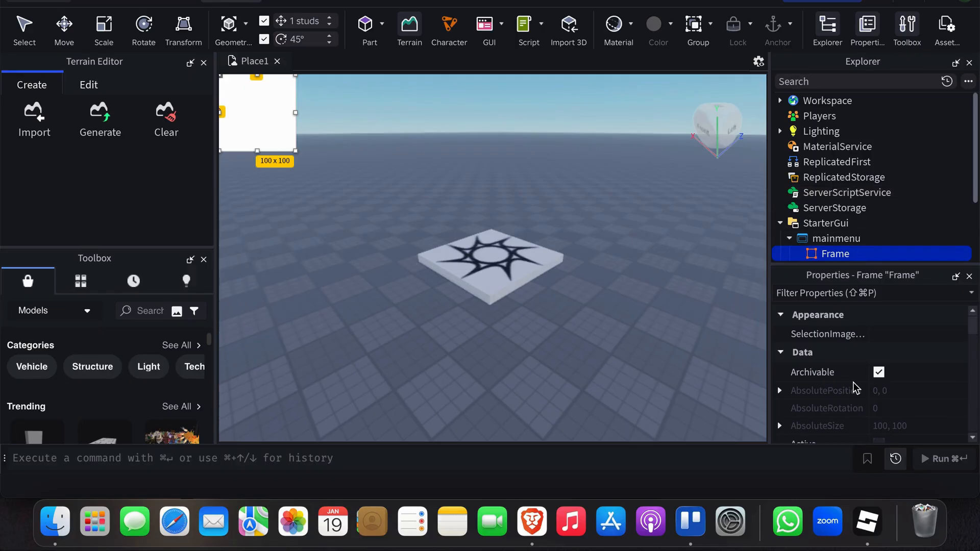
Step: Widen the Explorer and Properties area so the frame's full property names fit
scroll(855, 388, down, 1)
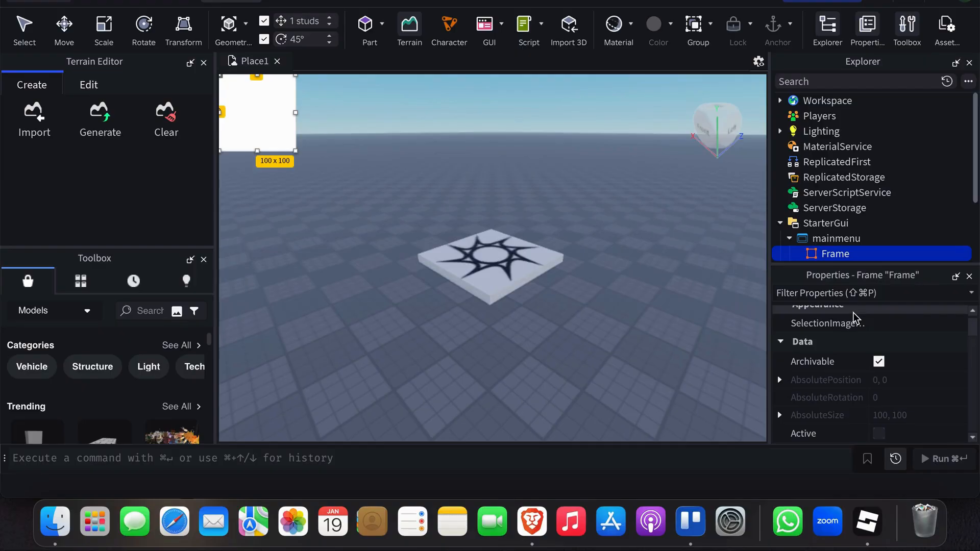
scroll(853, 313, down, 5)
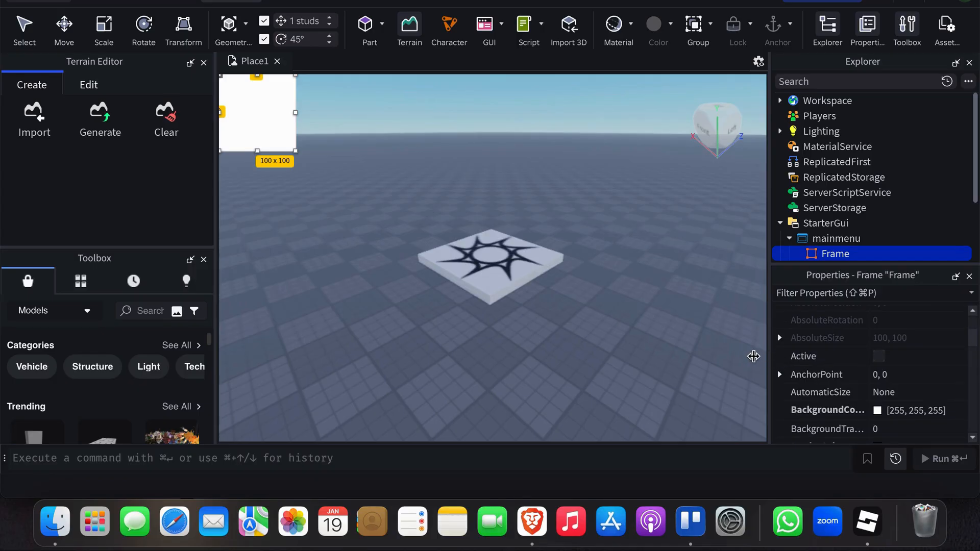
drag(769, 355, 802, 392)
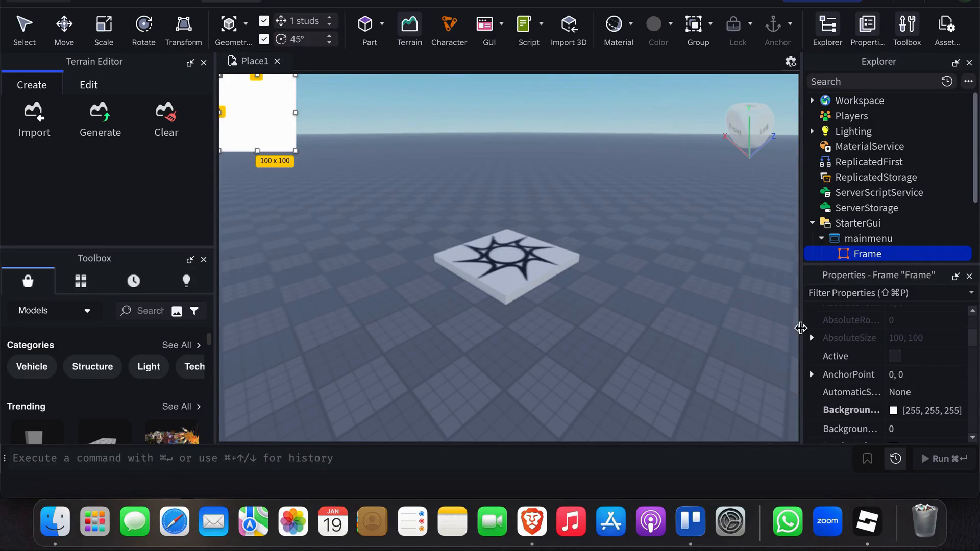
drag(802, 328, 697, 320)
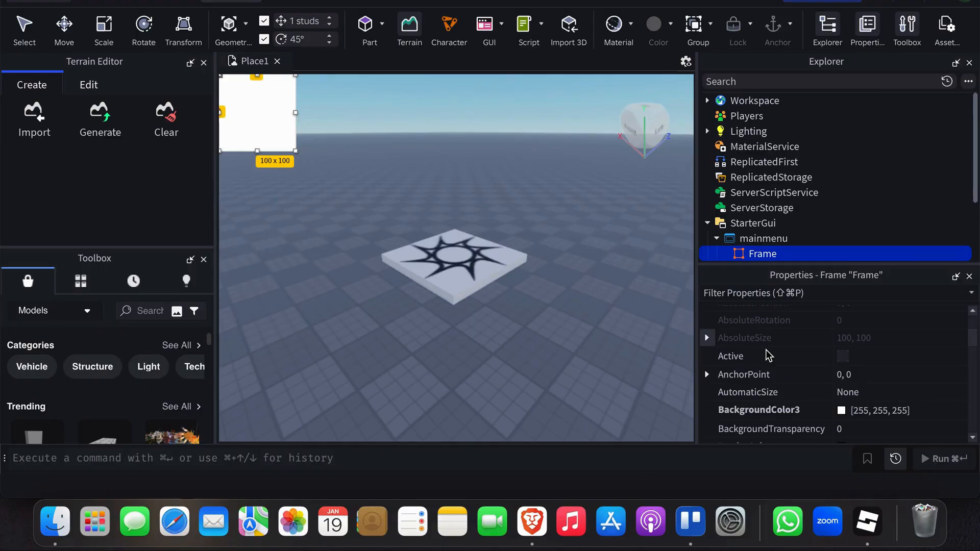
Step: Set the frame's Size to {1, 0},{1, 0} so it fills the whole screen
scroll(768, 356, up, 5)
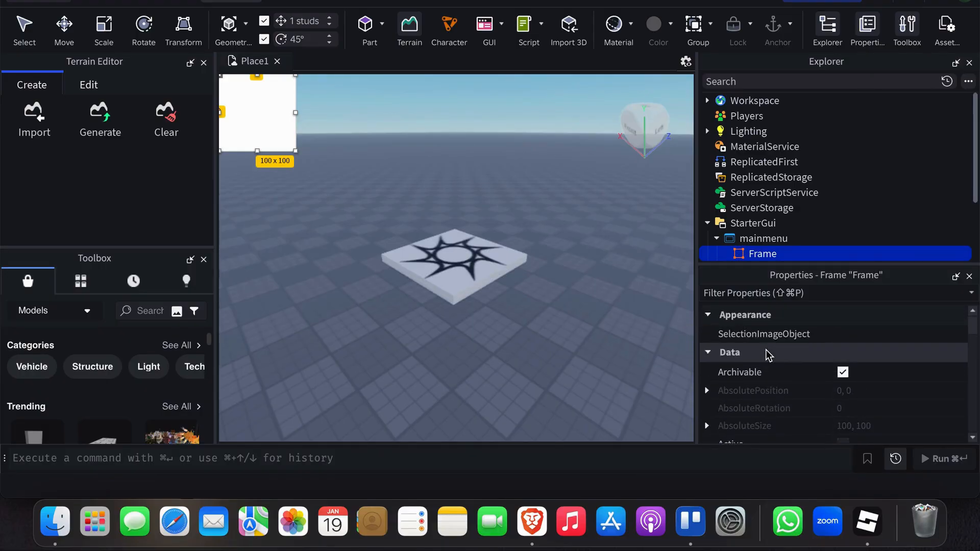
scroll(769, 356, down, 10)
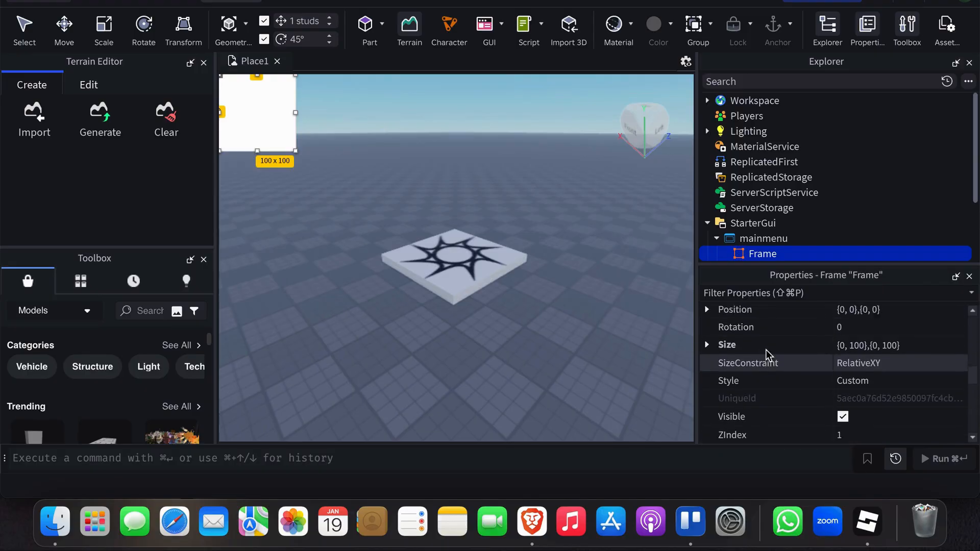
scroll(766, 352, up, 3)
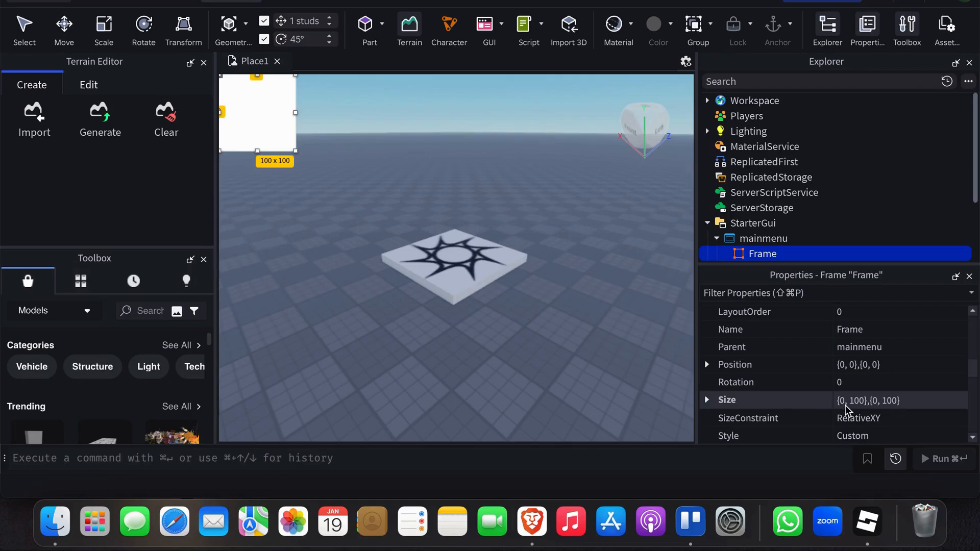
click(845, 406)
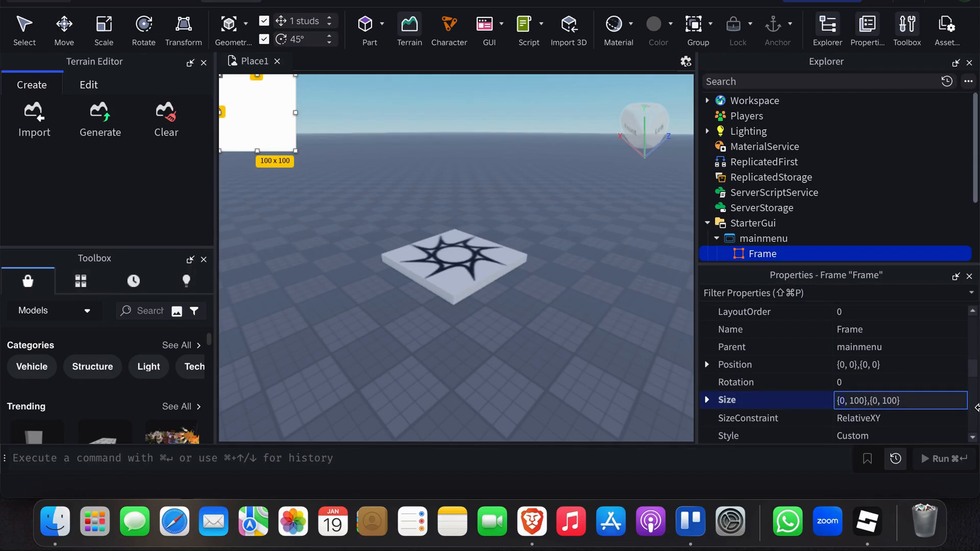
key(BackSpace)
text(1)
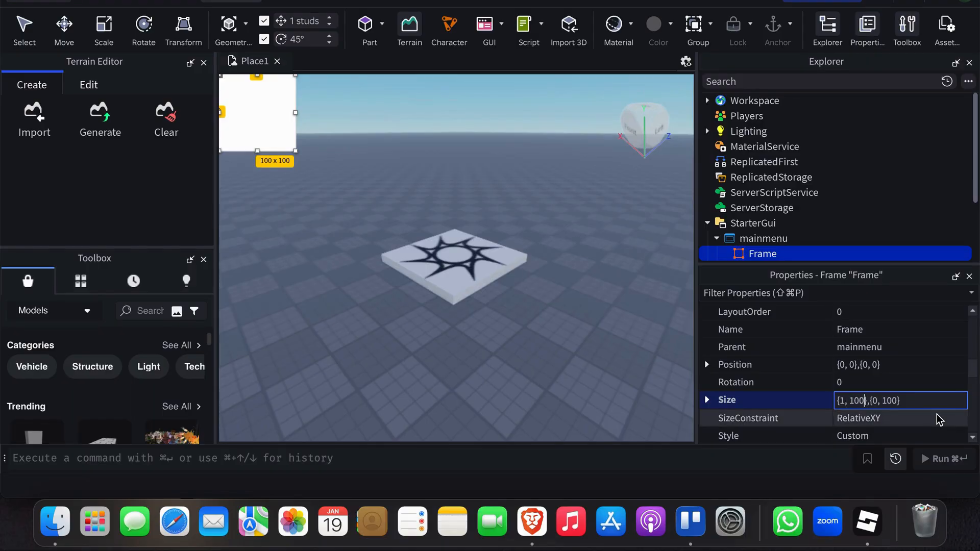
key(BackSpace)
key(BackSpace)
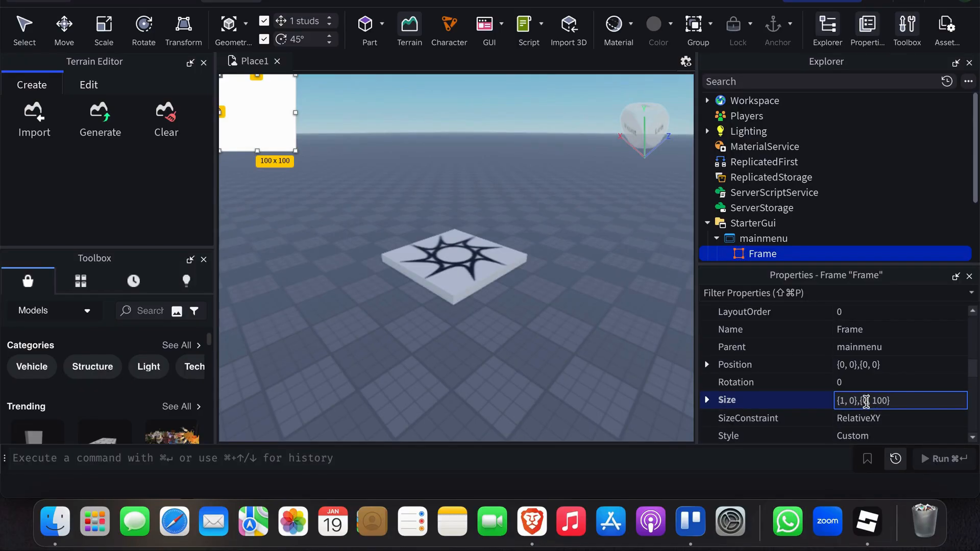
key(Right)
key(Right)
key(Right)
key(Right)
key(Right)
key(BackSpace)
text(1)
click(887, 401)
key(BackSpace)
key(BackSpace)
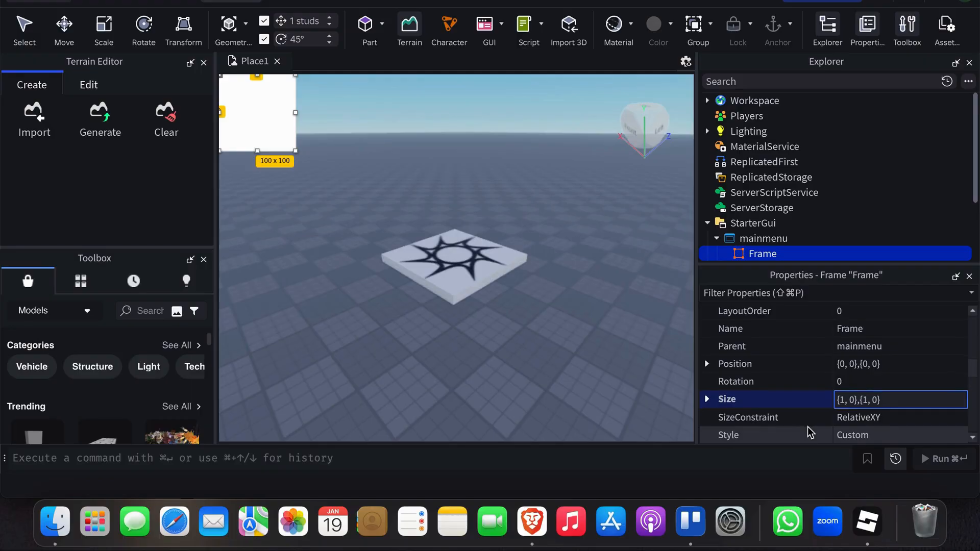
Step: Change the frame's BackgroundColor3 to dark grey [75, 75, 75]
scroll(808, 431, down, 1)
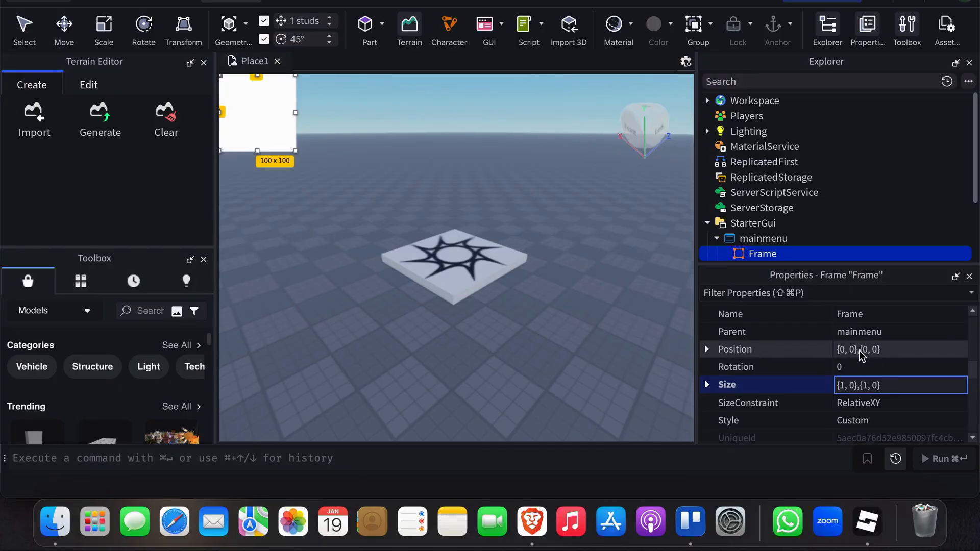
scroll(859, 350, down, 1)
scroll(859, 350, down, 8)
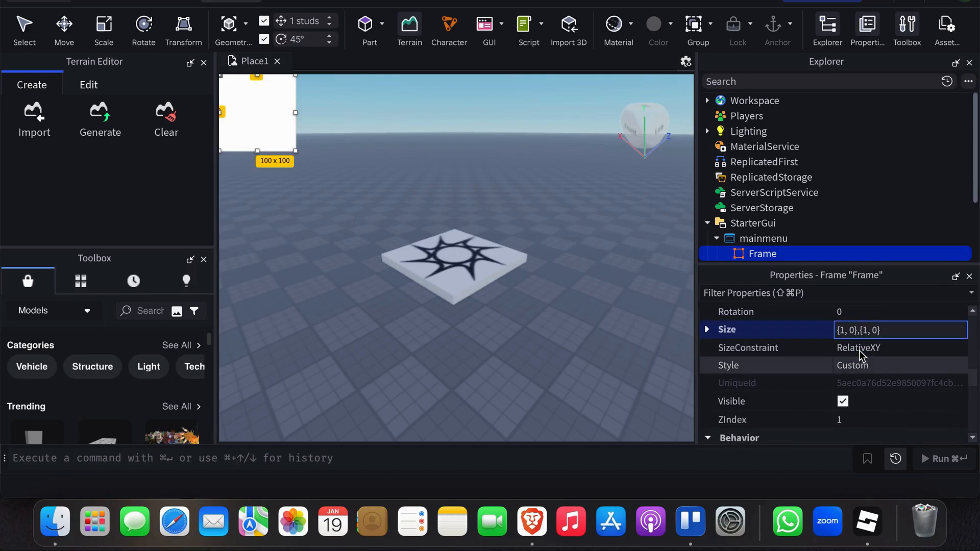
scroll(860, 352, down, 6)
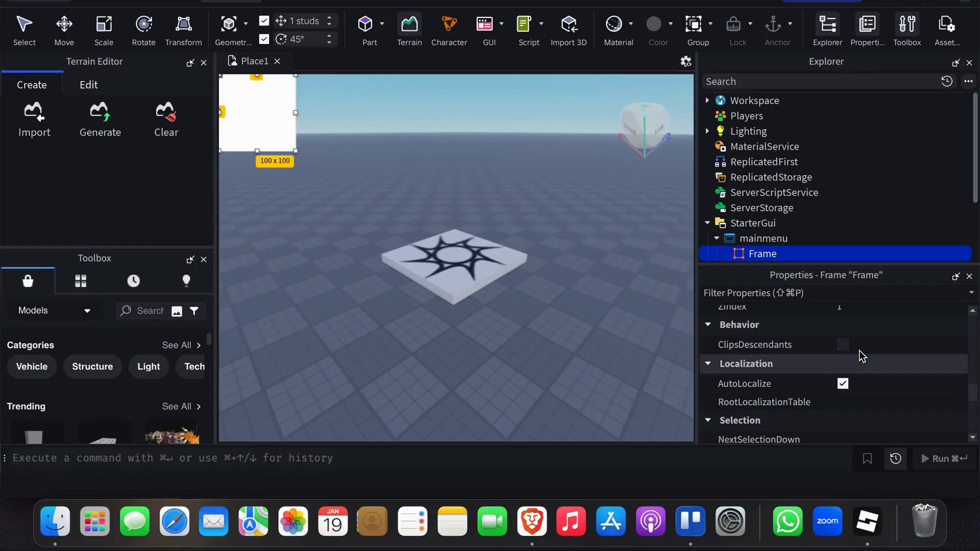
scroll(859, 356, down, 3)
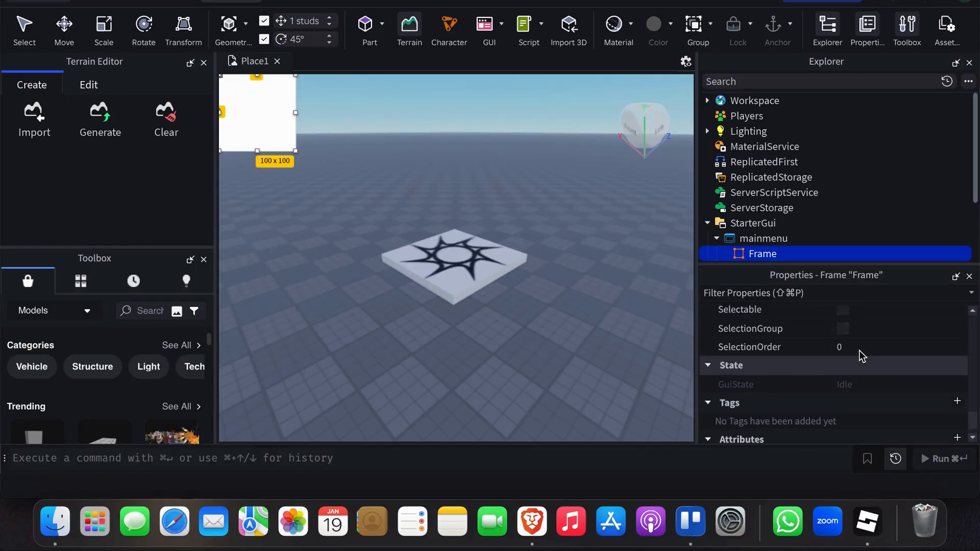
scroll(859, 350, up, 18)
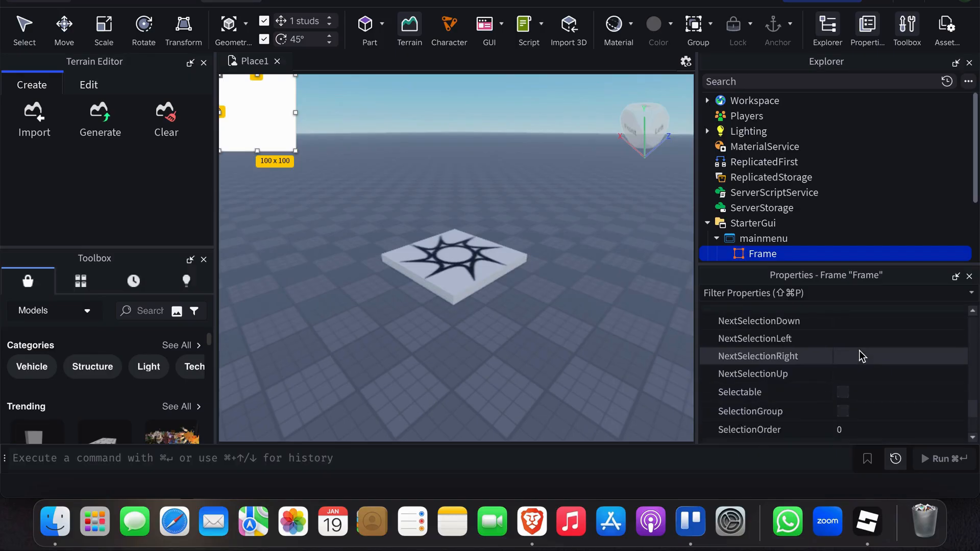
scroll(859, 350, up, 5)
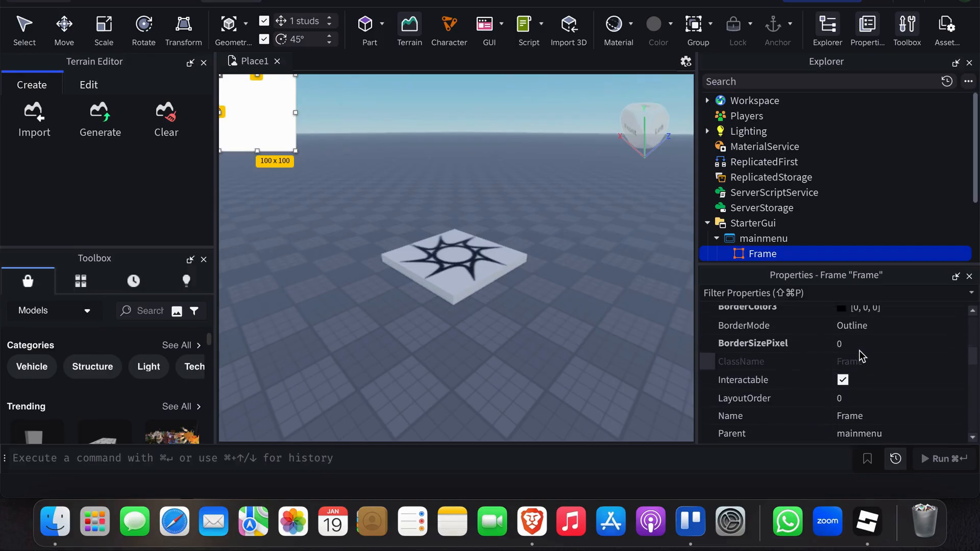
scroll(861, 356, up, 2)
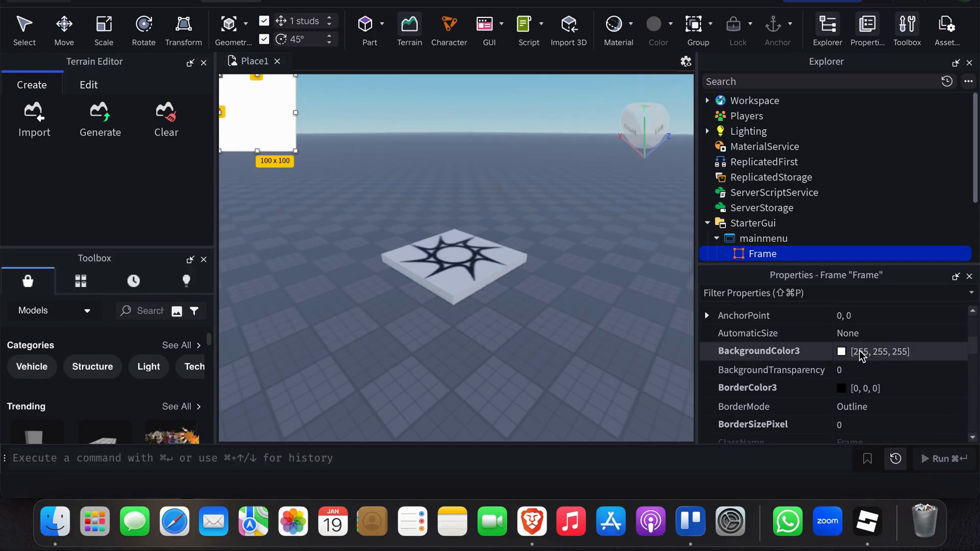
click(841, 354)
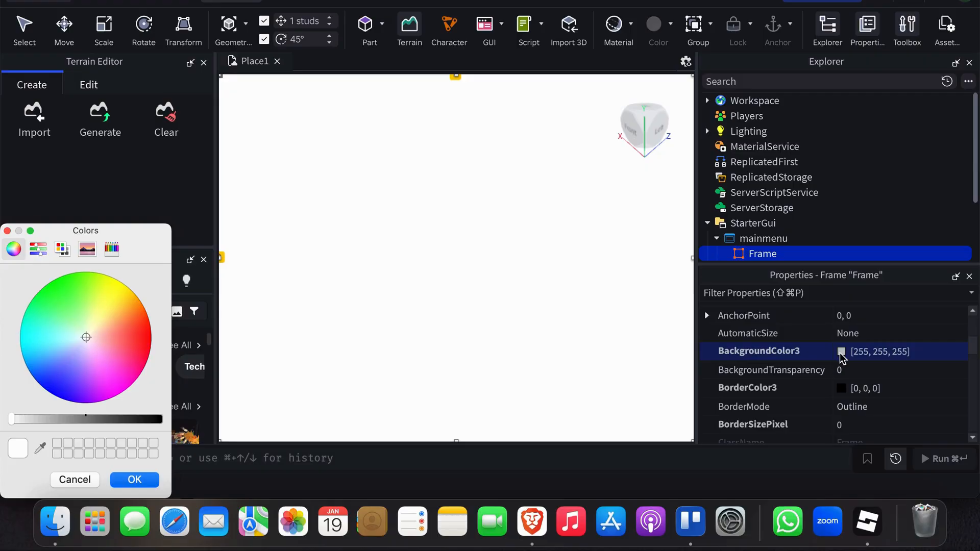
drag(106, 419, 117, 425)
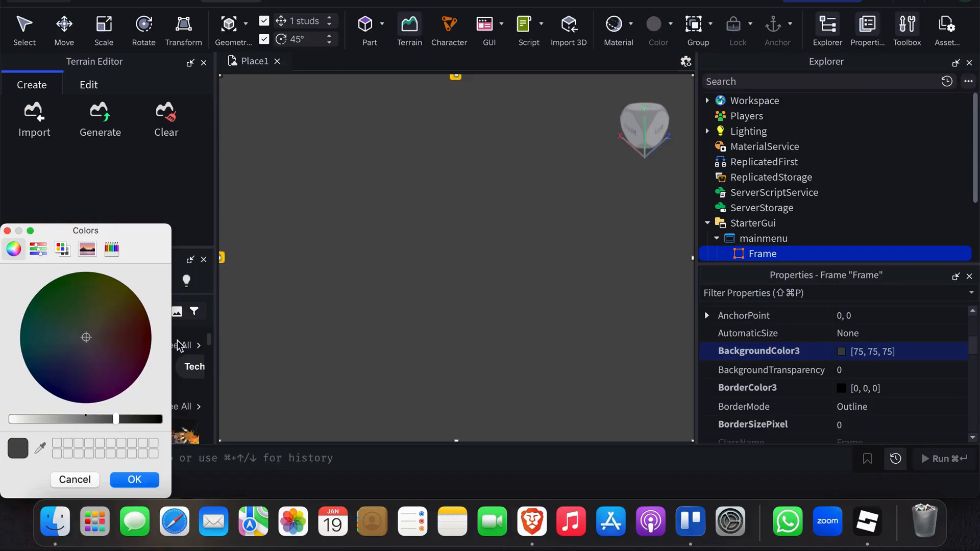
click(135, 480)
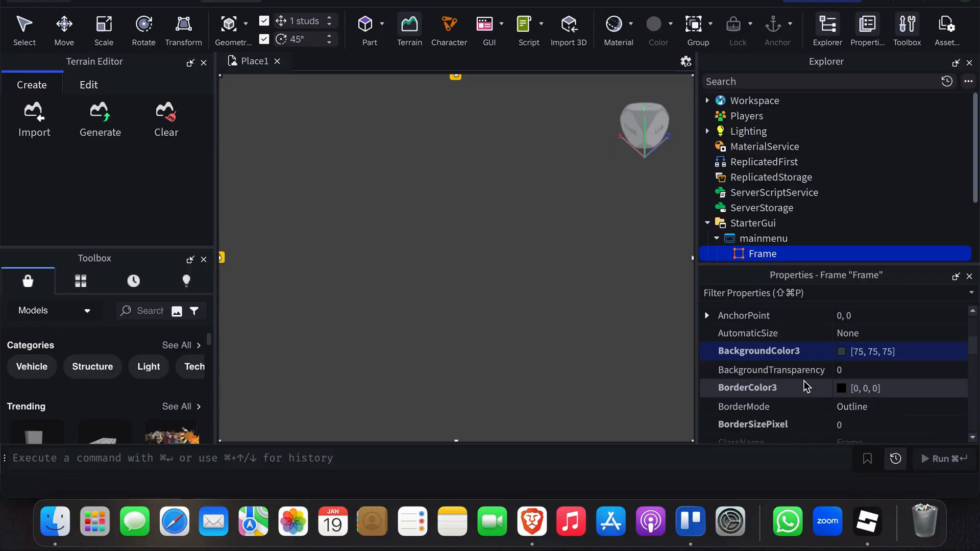
Step: Insert a TextButton object into the Frame under the mainmenu ScreenGui
right_click(762, 258)
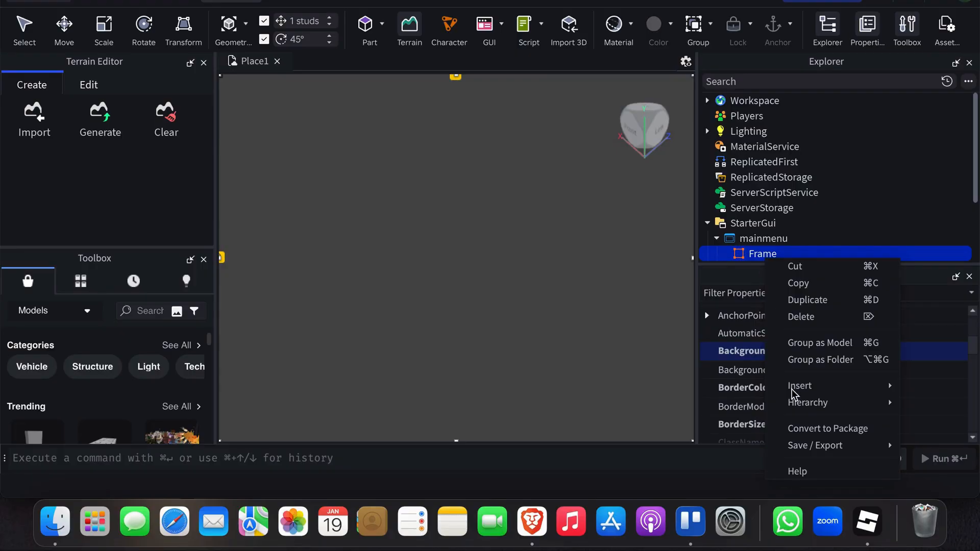
mouse_move(800, 392)
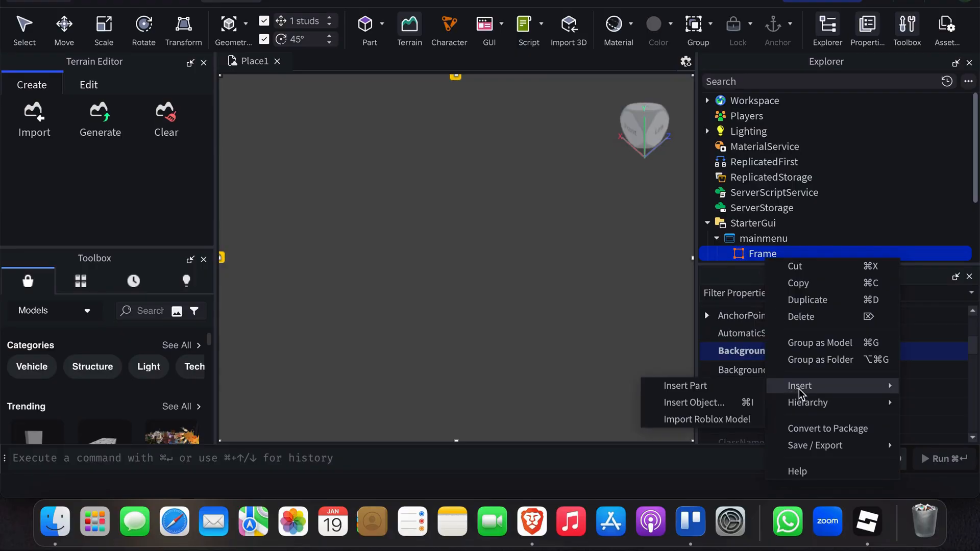
click(719, 403)
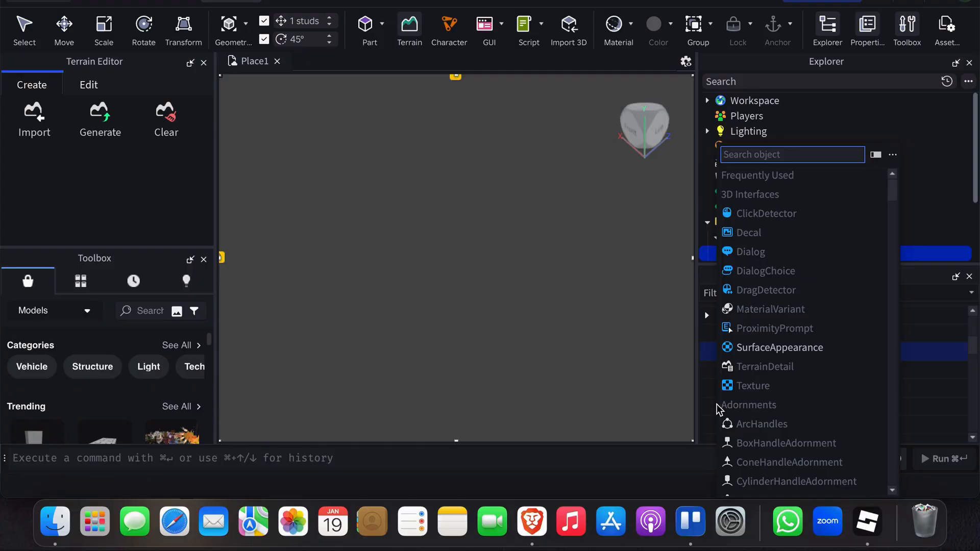
text(tex)
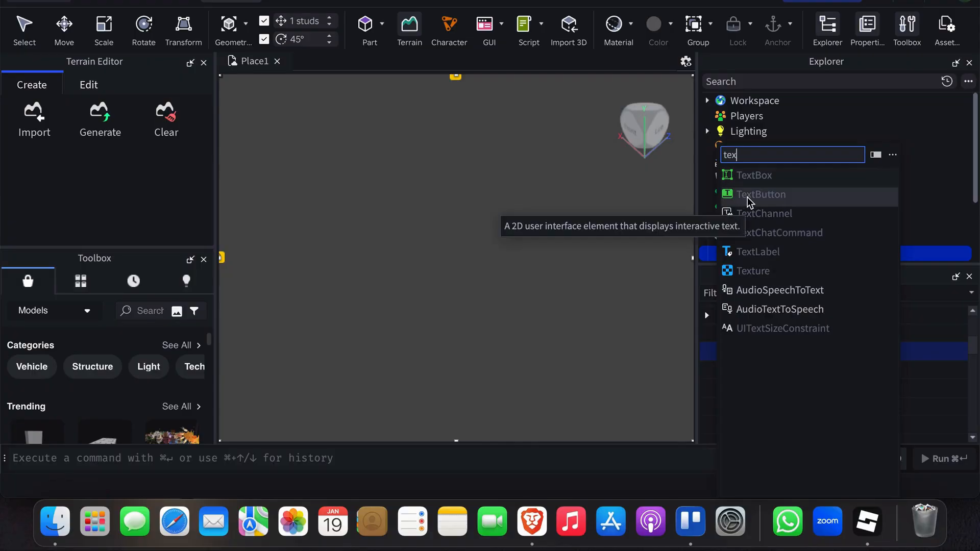
click(761, 195)
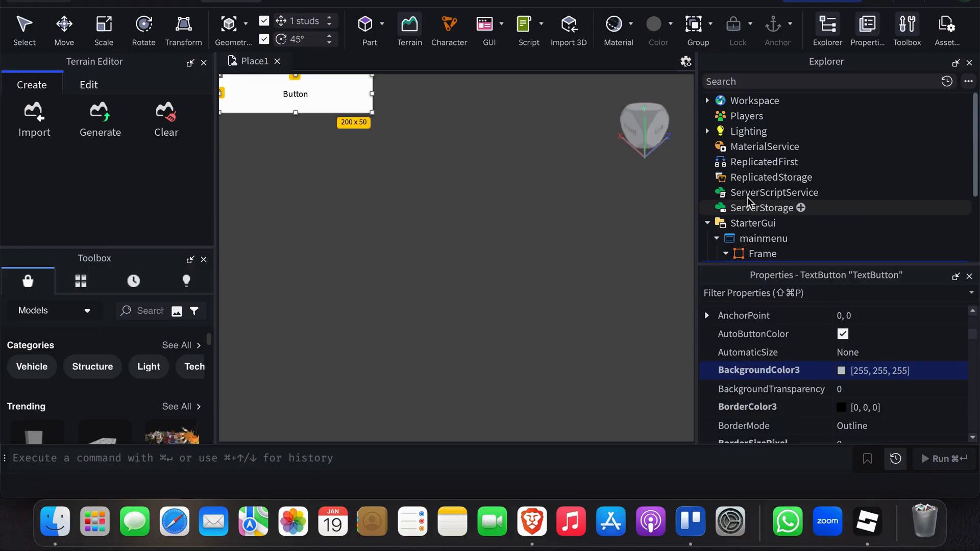
Step: Rename the new TextButton as Playbutton
scroll(800, 238, down, 1)
right_click(798, 238)
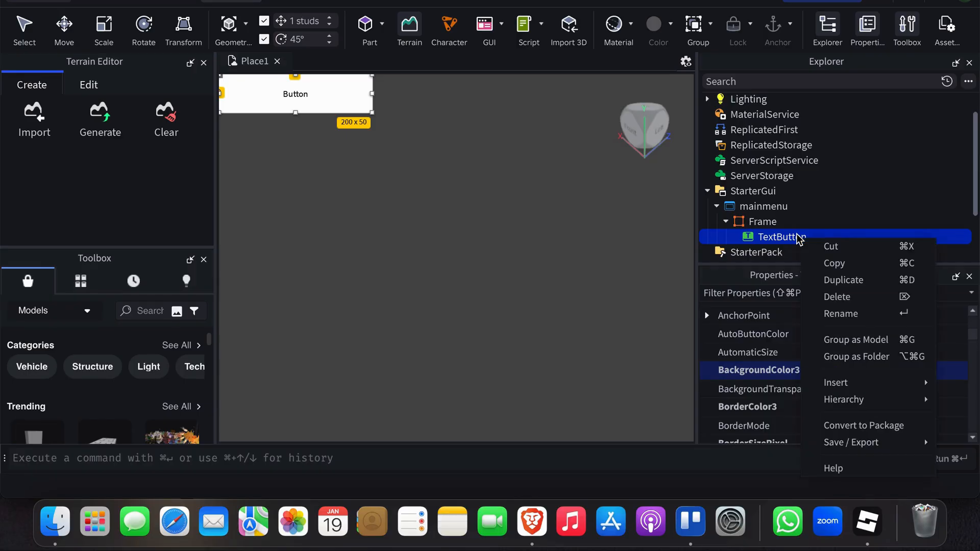
click(828, 317)
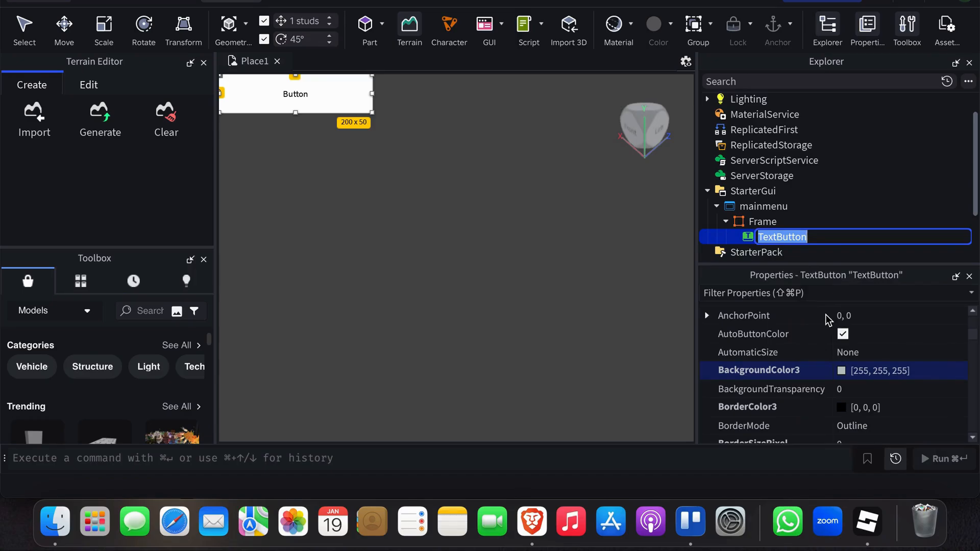
text(P)
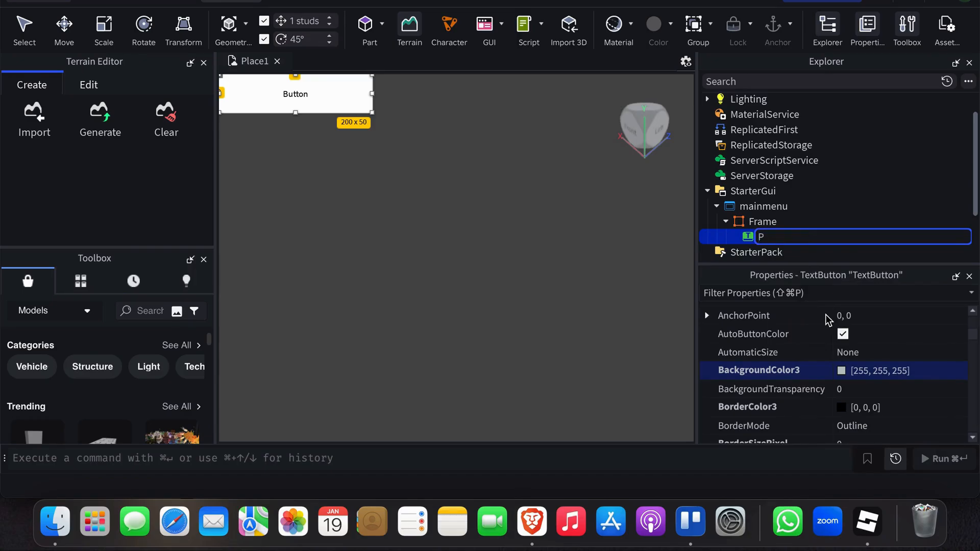
text(laybutton)
key(Return)
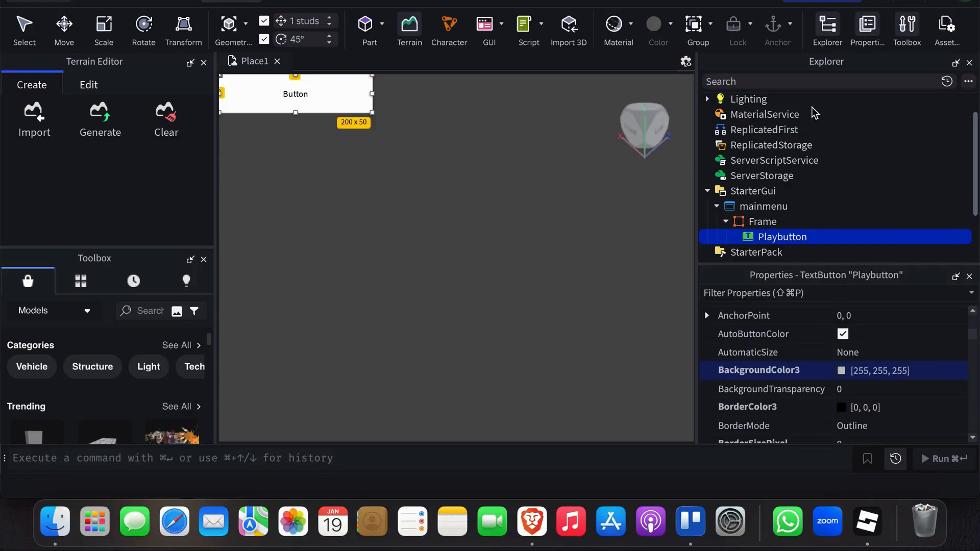
Step: Hide the Properties window and show it again
click(867, 29)
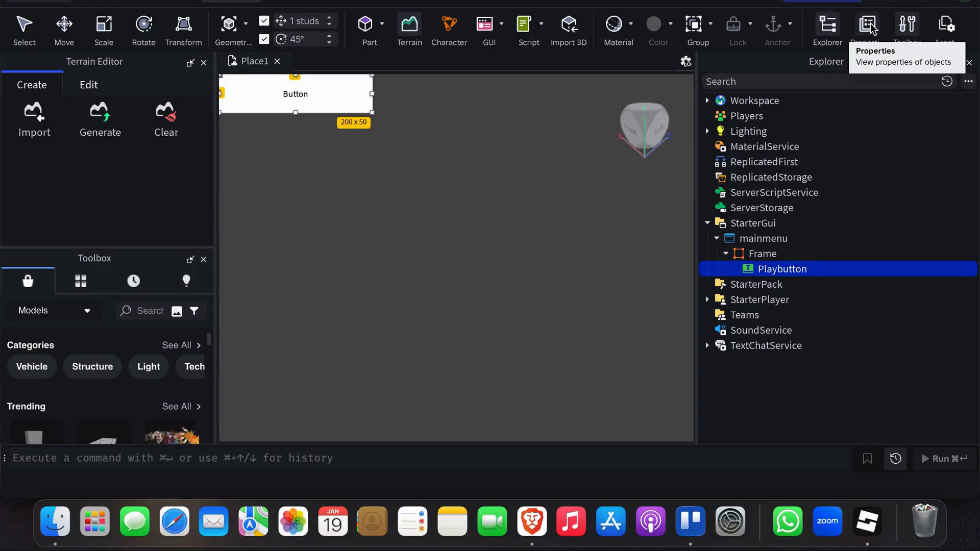
right_click(871, 28)
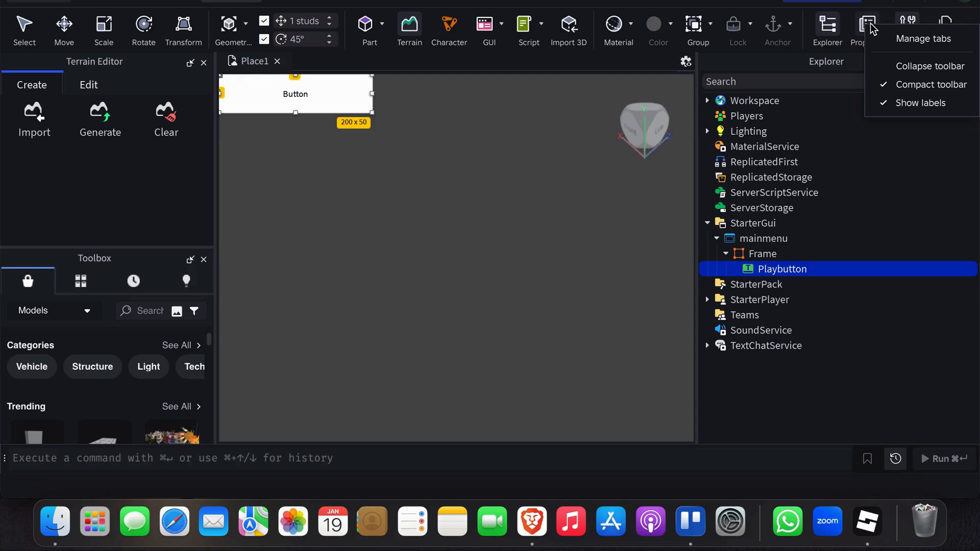
click(866, 29)
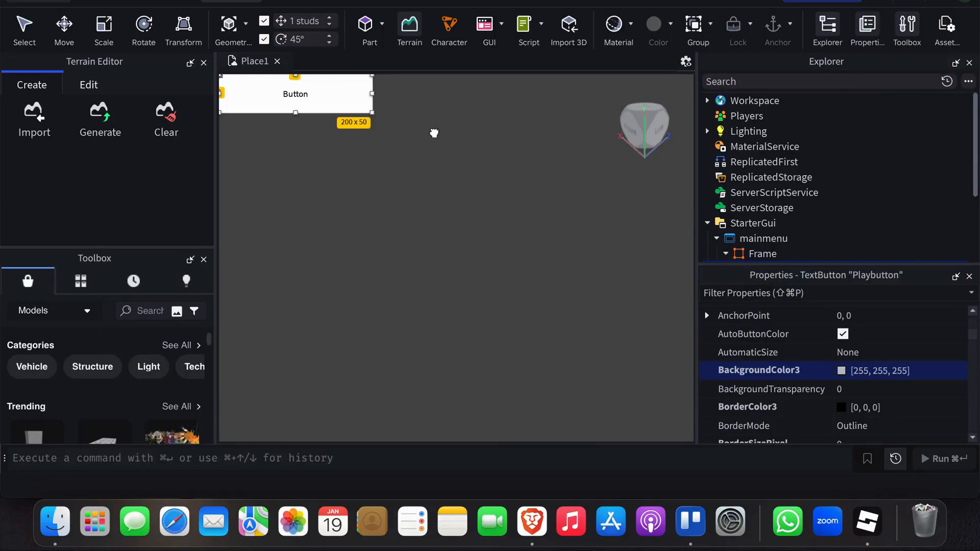
Step: Move the button on the canvas to about 101 px from the frame's left edge and 148 px from its top
drag(343, 105, 543, 183)
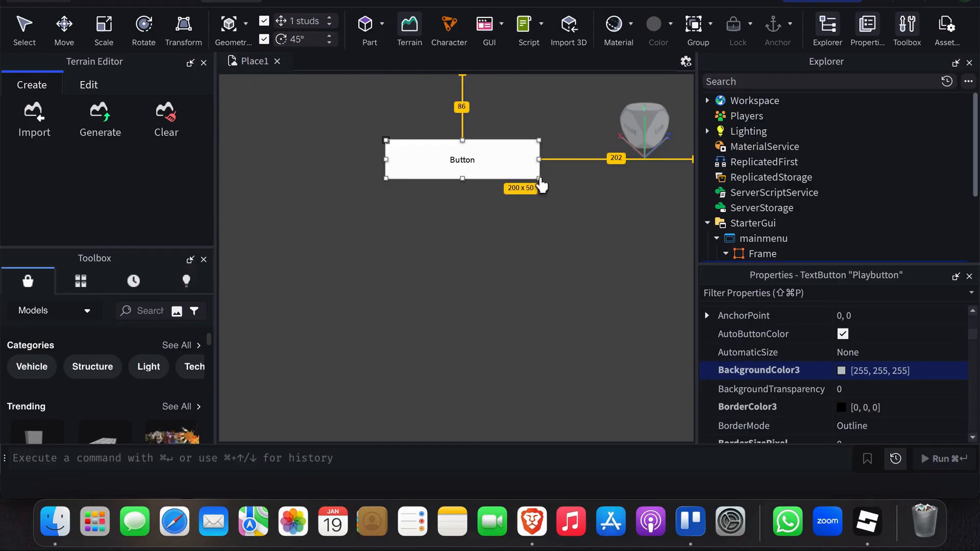
click(526, 171)
drag(526, 171, 420, 215)
click(514, 168)
click(514, 169)
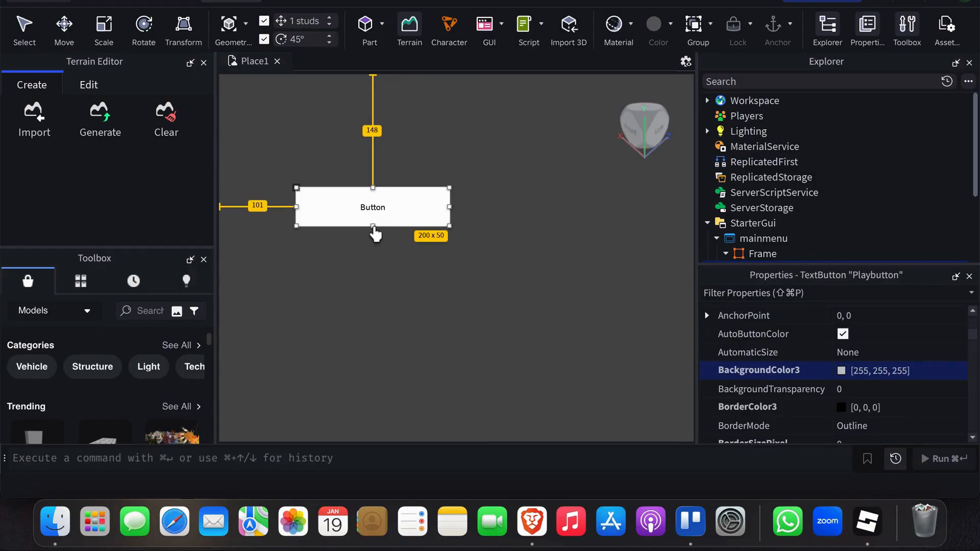
click(374, 225)
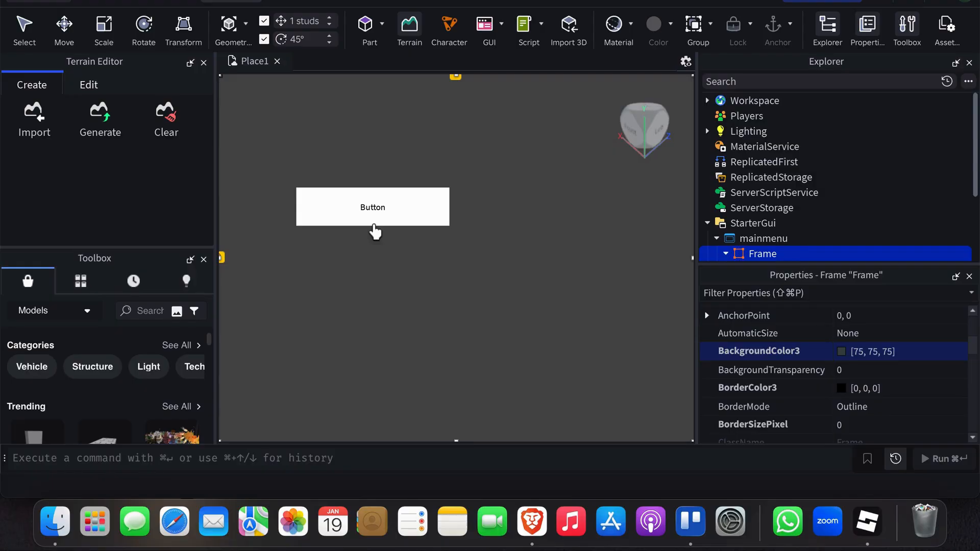
Step: Change Playbutton's BackgroundColor3 to dark magenta [125, 42, 90]
click(374, 227)
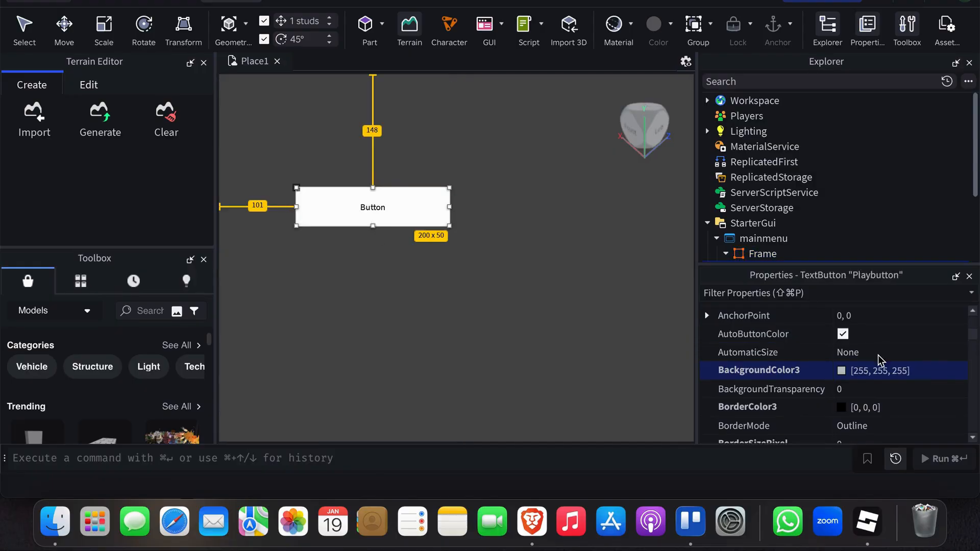
click(841, 373)
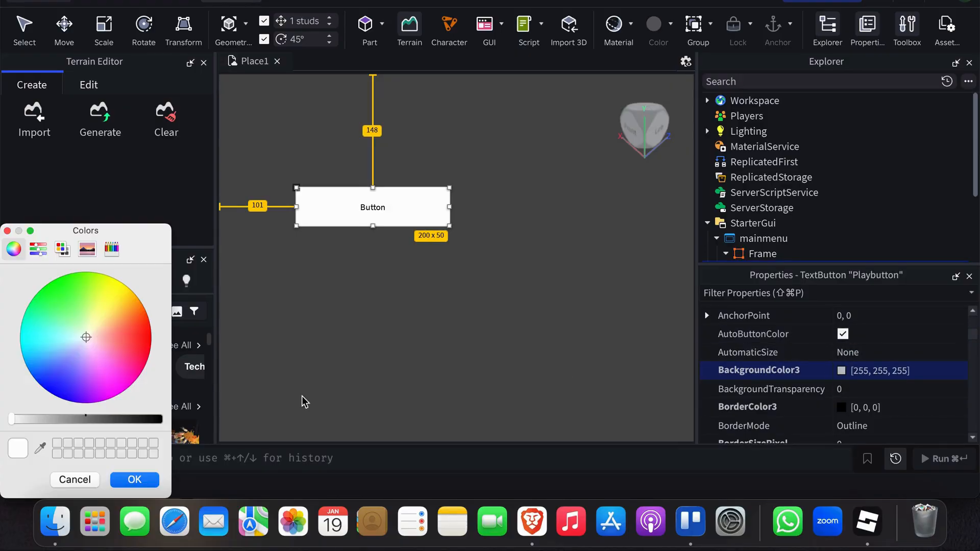
click(139, 420)
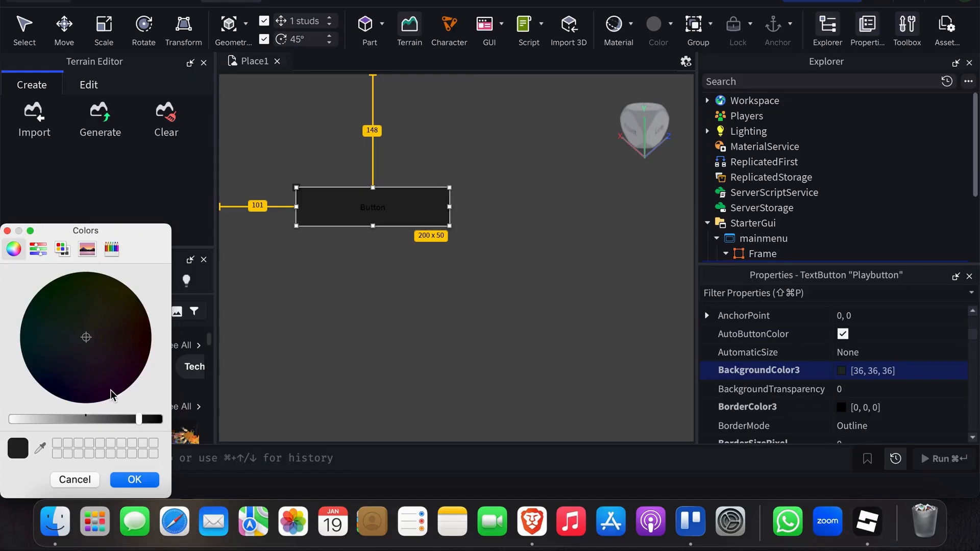
click(88, 420)
click(121, 362)
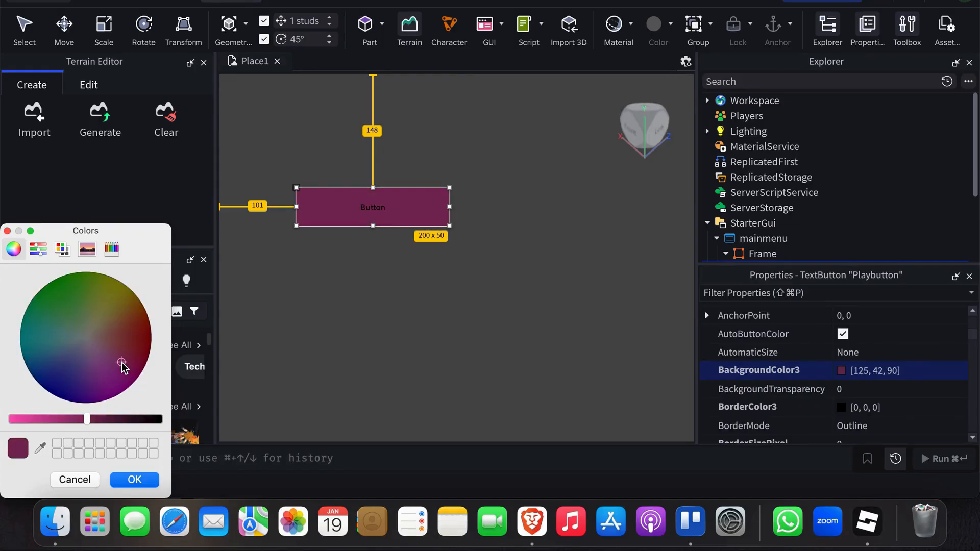
click(755, 305)
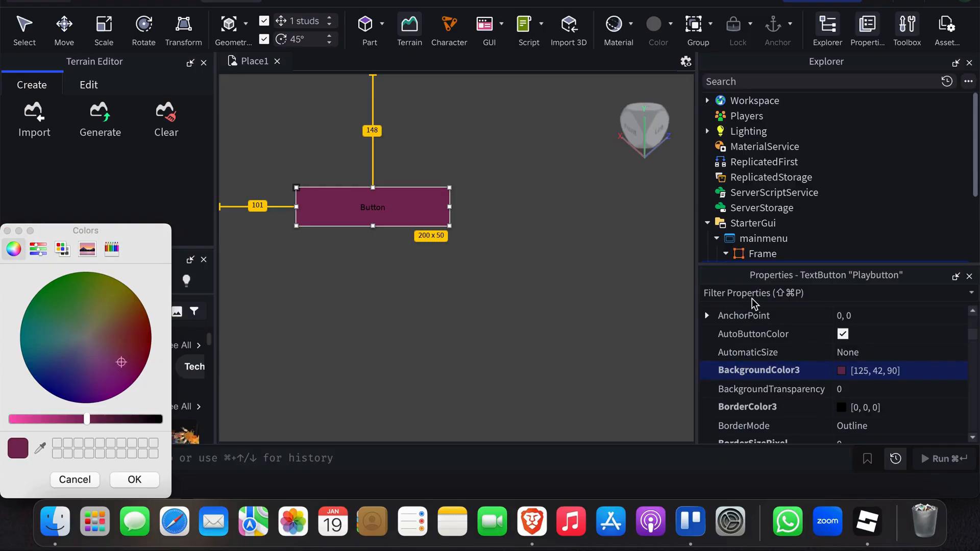
click(142, 483)
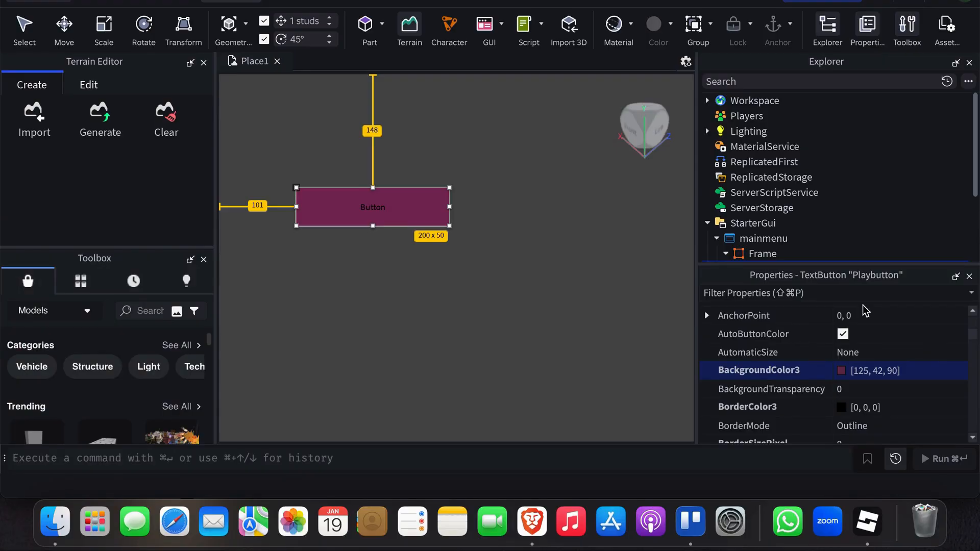
Step: Open Playbutton's label text for editing and look through its properties down to the Localization section
double_click(368, 211)
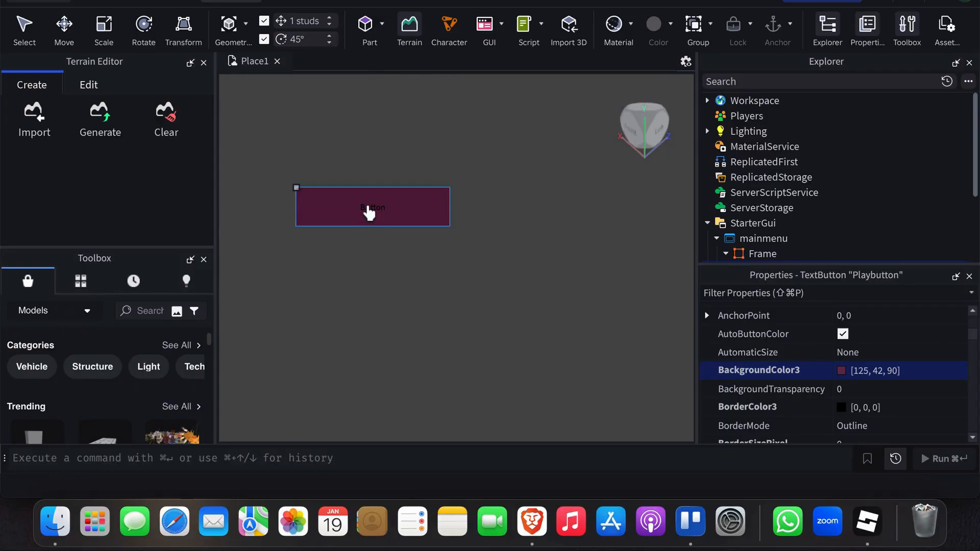
double_click(368, 211)
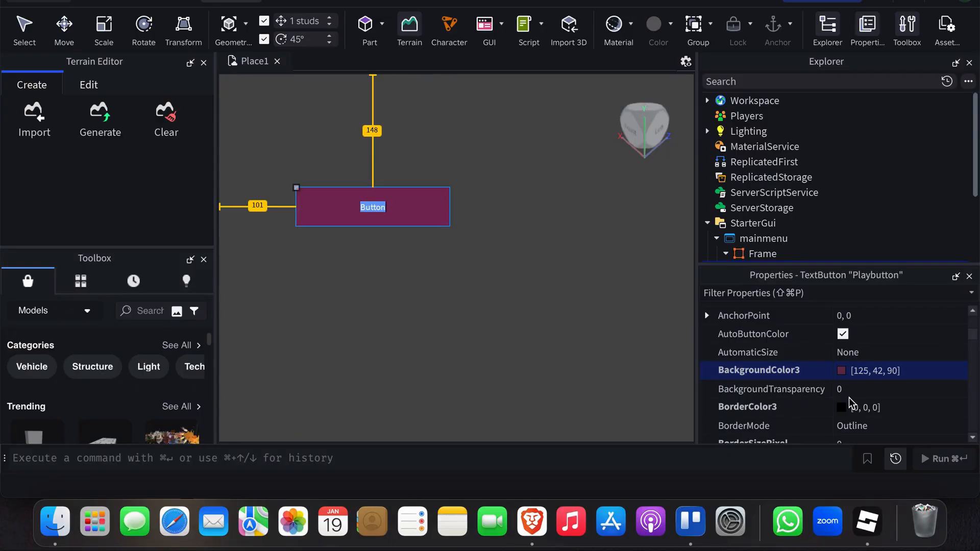
scroll(849, 398, down, 4)
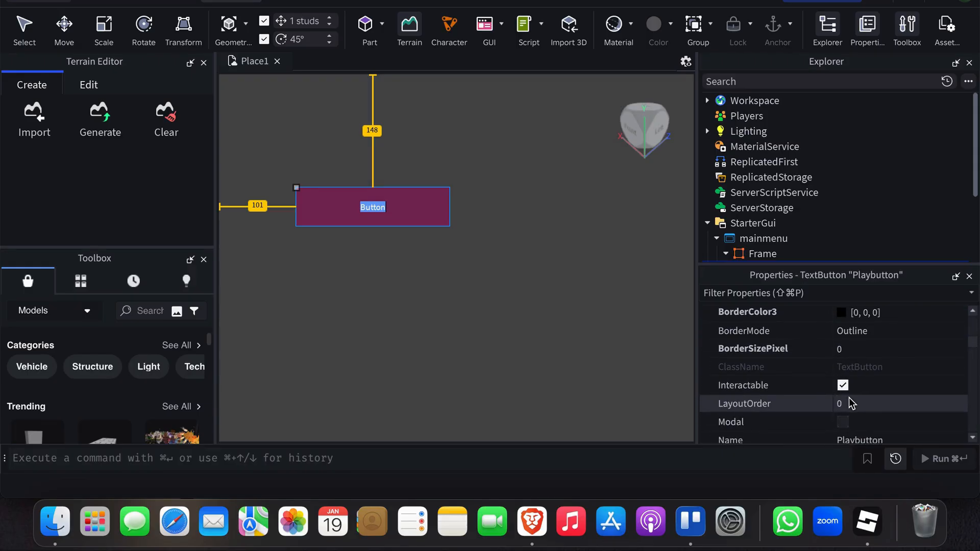
scroll(850, 403, down, 3)
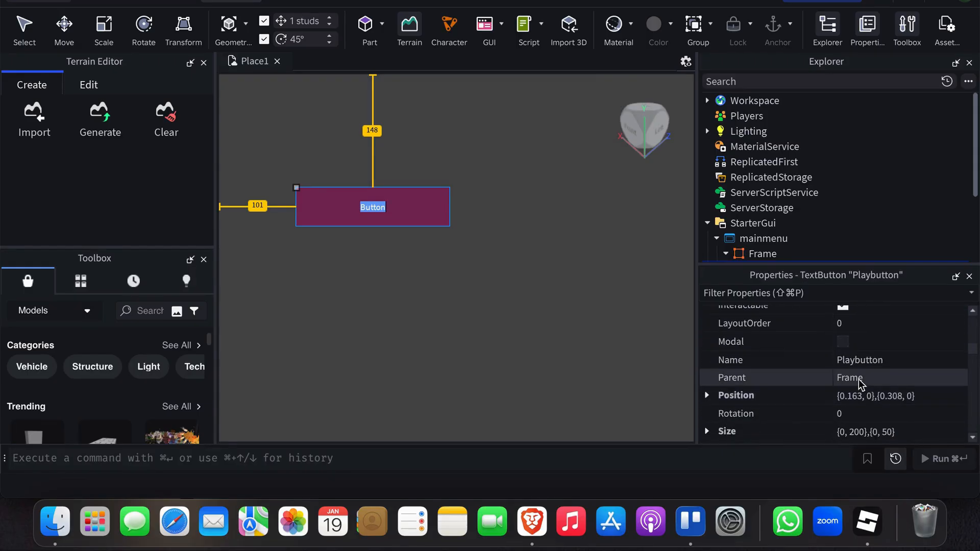
scroll(861, 383, down, 7)
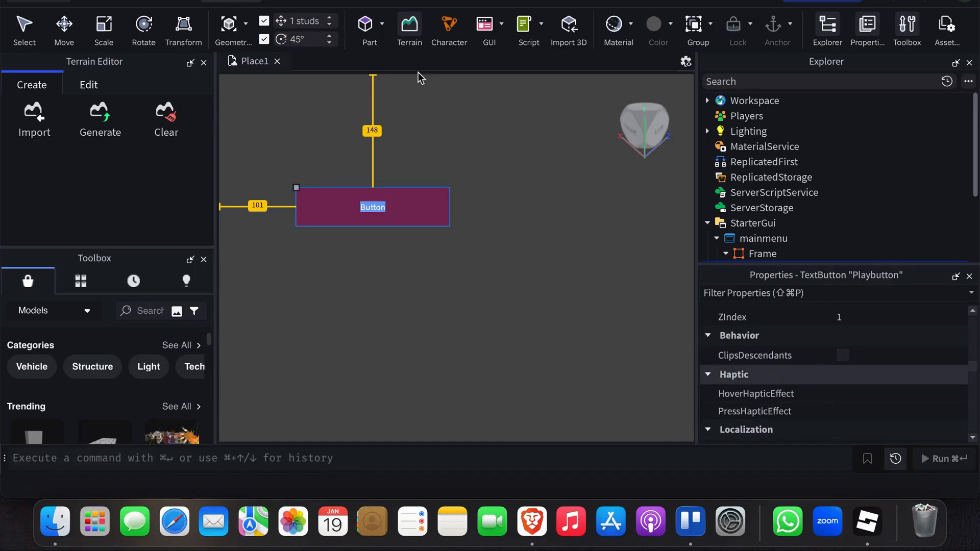
Step: Set the move snap increment to 0.2 studs and the rotation snap increment to 50°
click(330, 19)
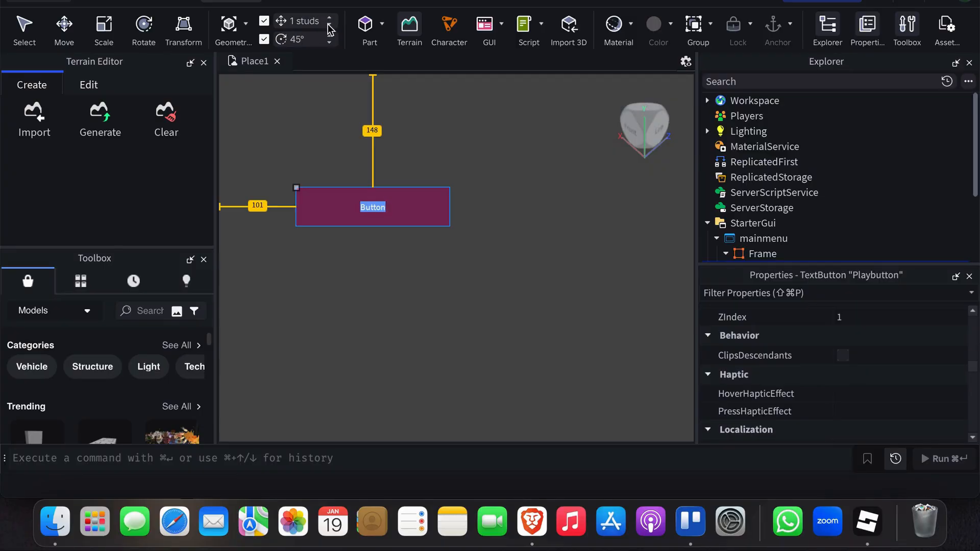
click(329, 24)
click(329, 23)
click(329, 24)
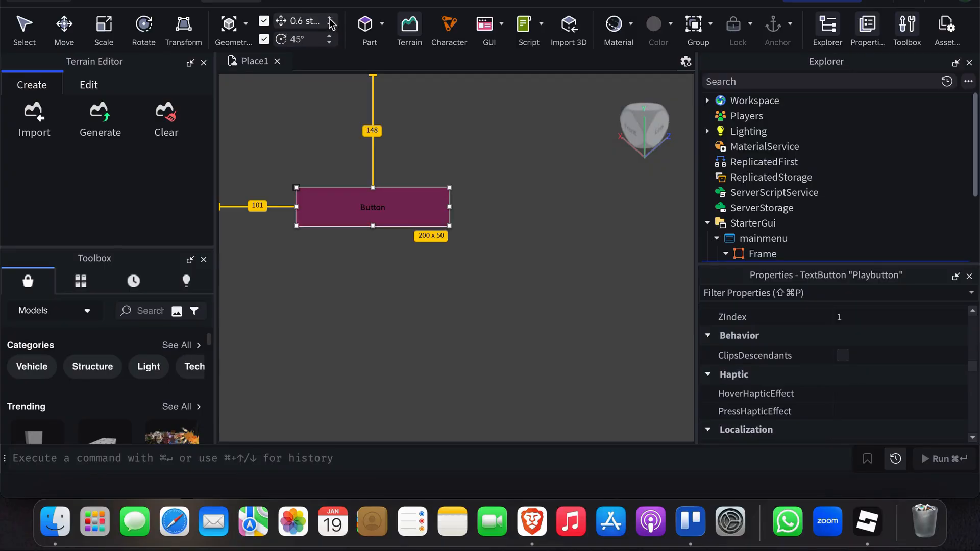
click(330, 24)
click(329, 34)
click(311, 21)
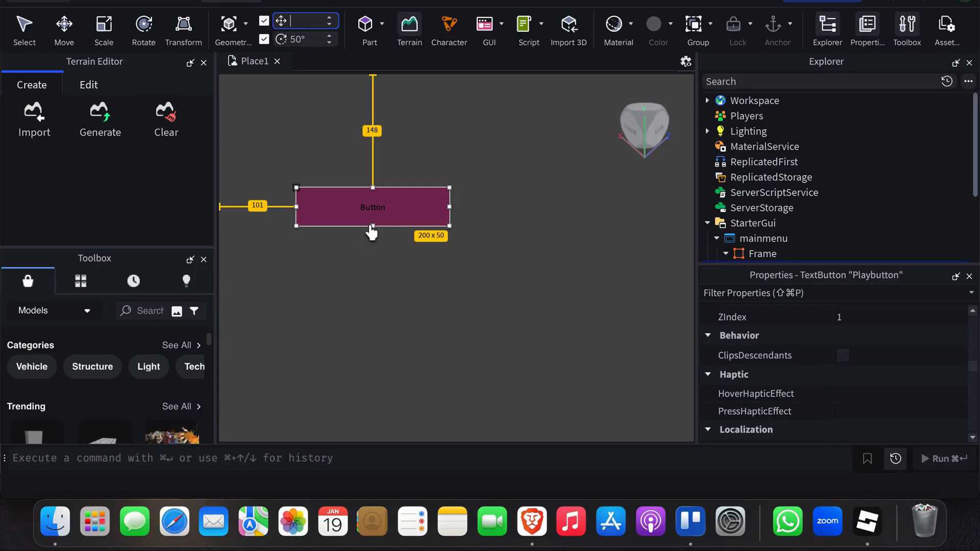
Step: Reopen Playbutton's label text for editing and examine its Text properties, such as FontFace and TextSize
double_click(375, 210)
double_click(373, 209)
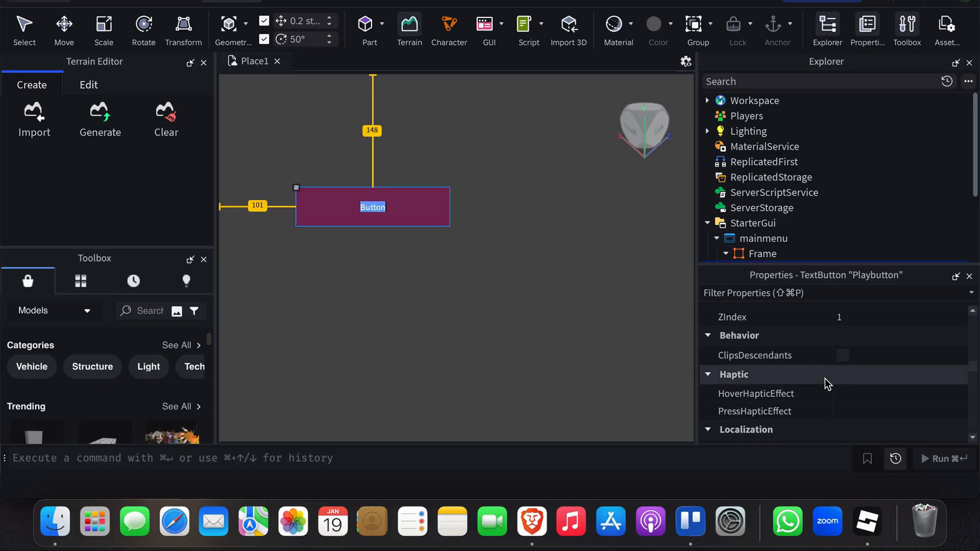
scroll(825, 378, down, 3)
scroll(826, 379, down, 8)
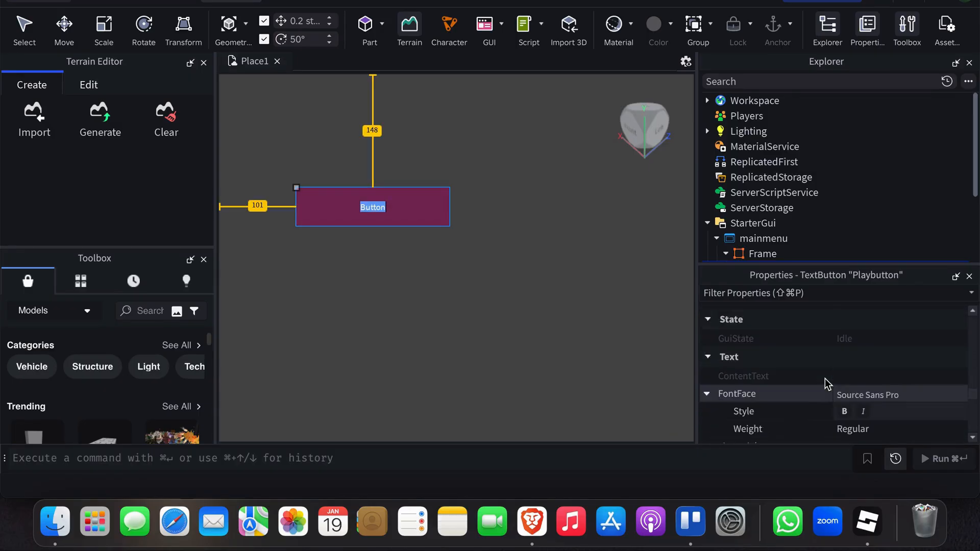
scroll(825, 378, down, 8)
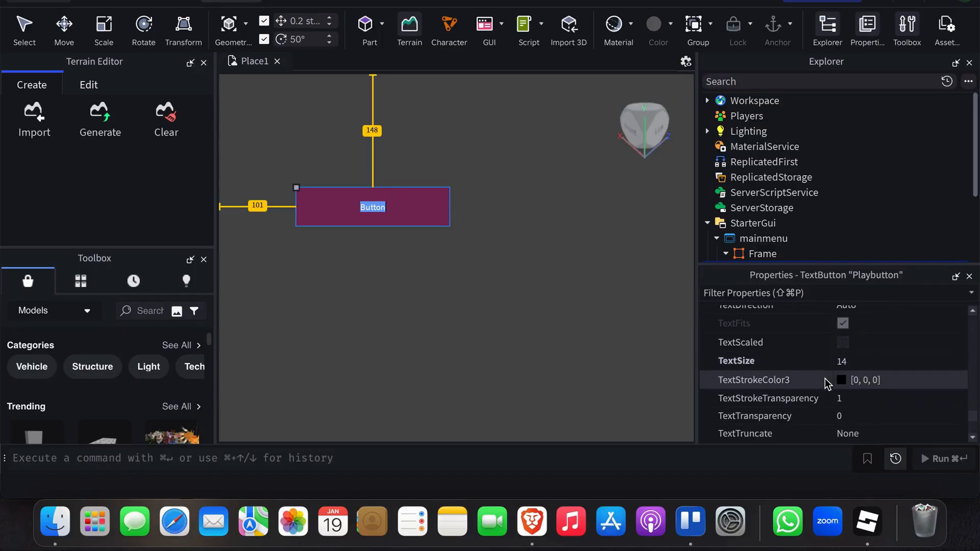
scroll(825, 378, up, 15)
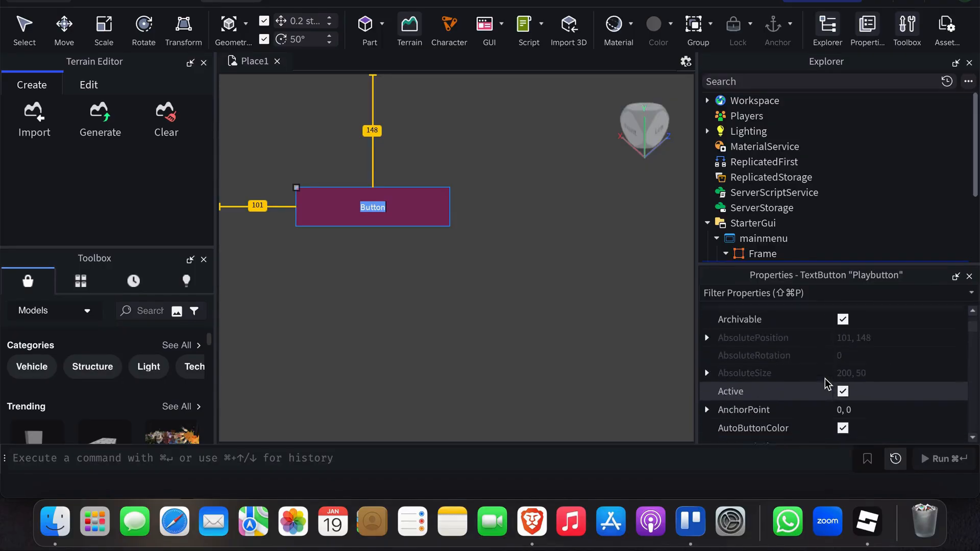
scroll(828, 380, down, 2)
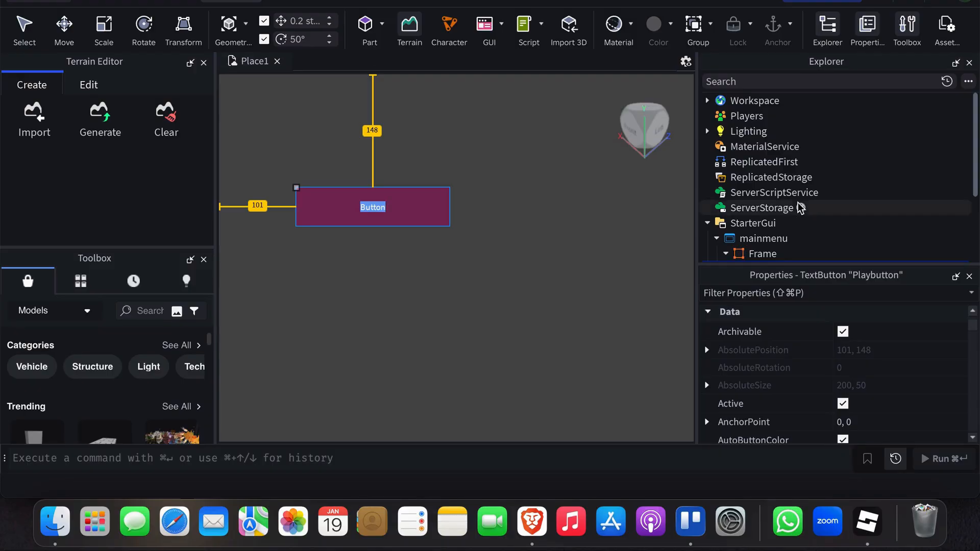
Step: Insert a LocalScript into Playbutton
scroll(800, 207, down, 1)
scroll(800, 207, down, 2)
right_click(783, 228)
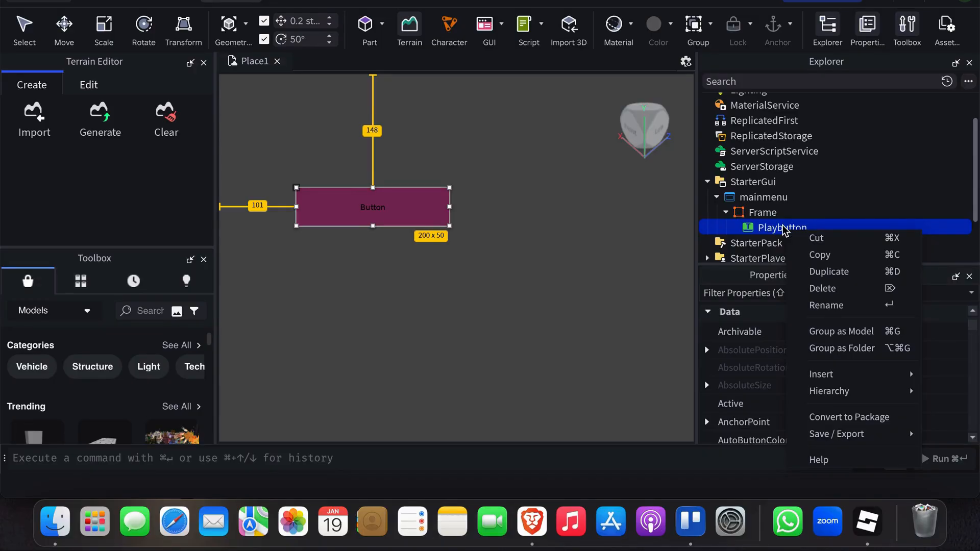
mouse_move(817, 379)
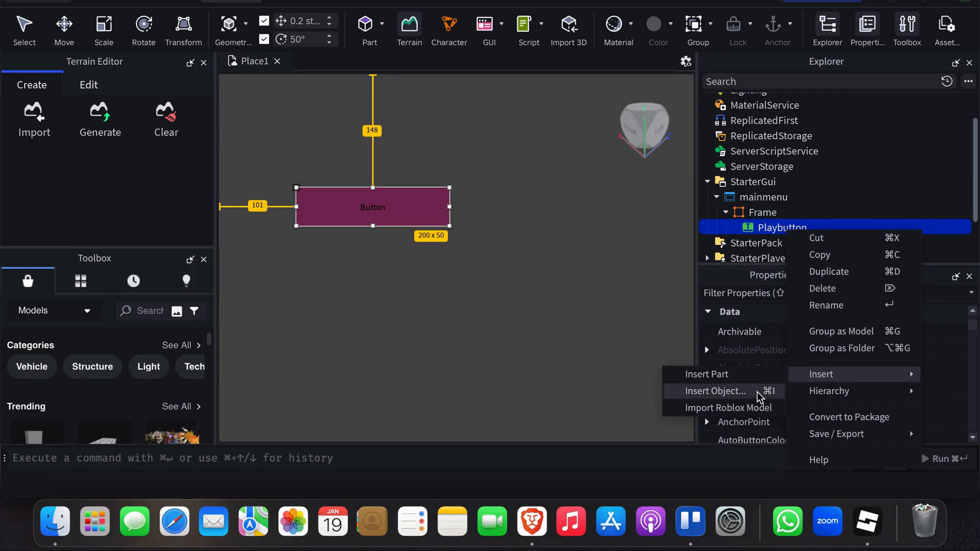
click(715, 391)
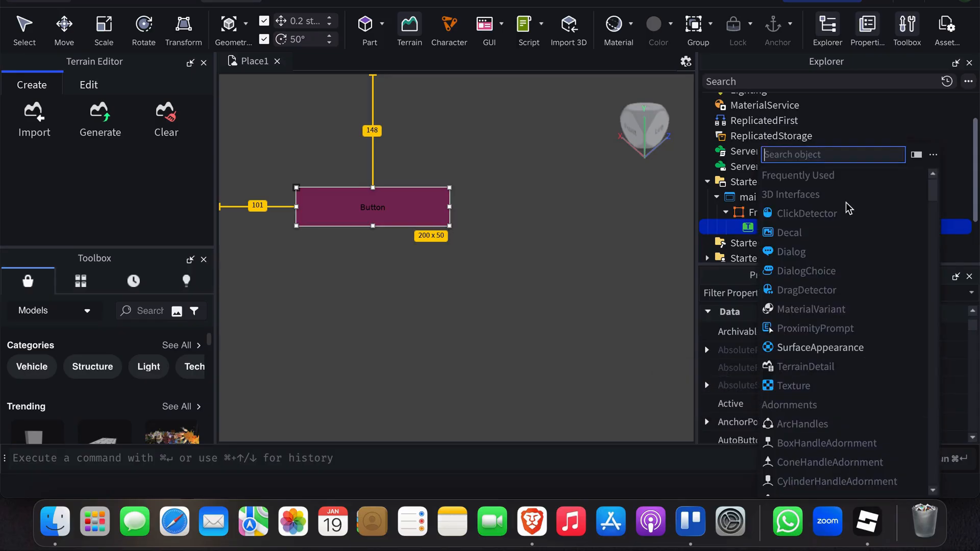
text(loc)
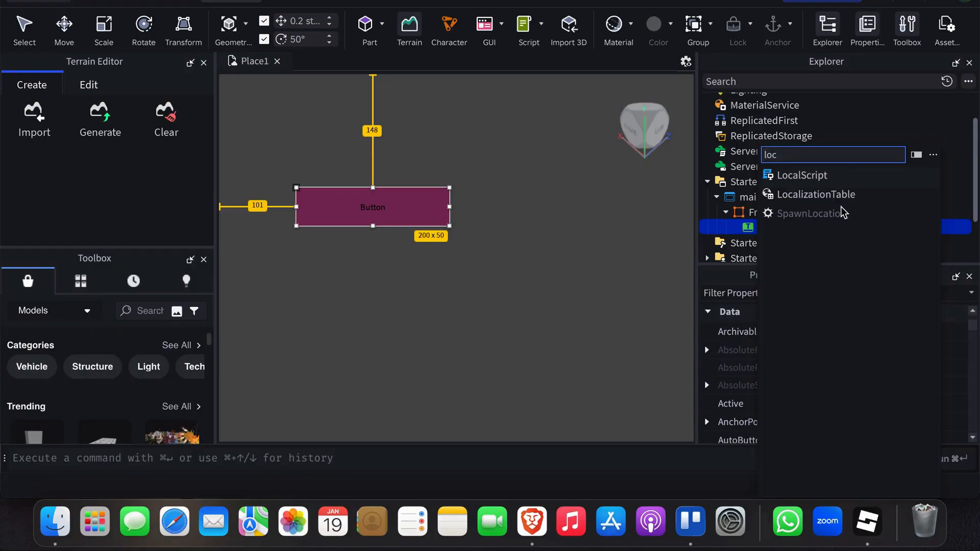
click(843, 182)
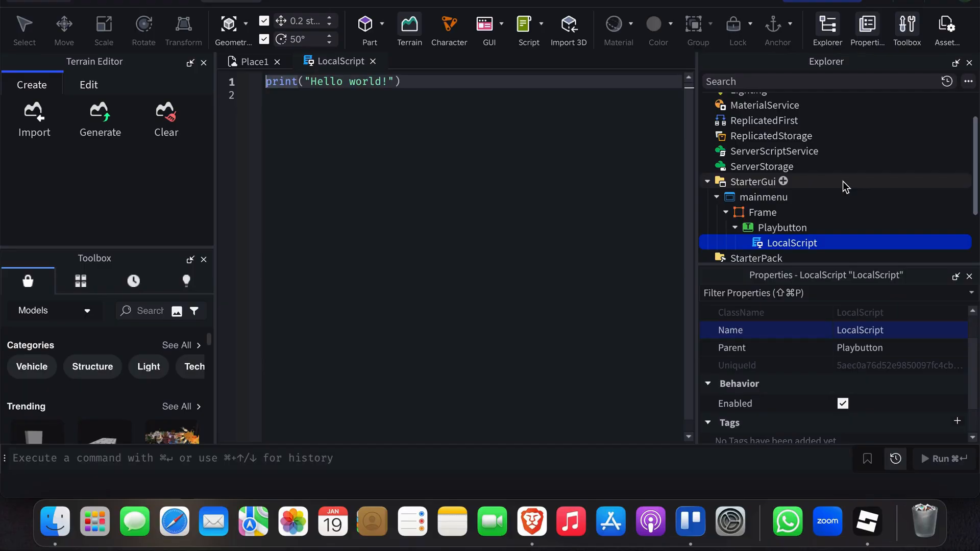
Step: Replace the LocalScript's default print line with a script.Parent.MouseButton1Click:Connect(function() handler that sets script.Parent.Parent.Visible = false, closed by end)
click(398, 88)
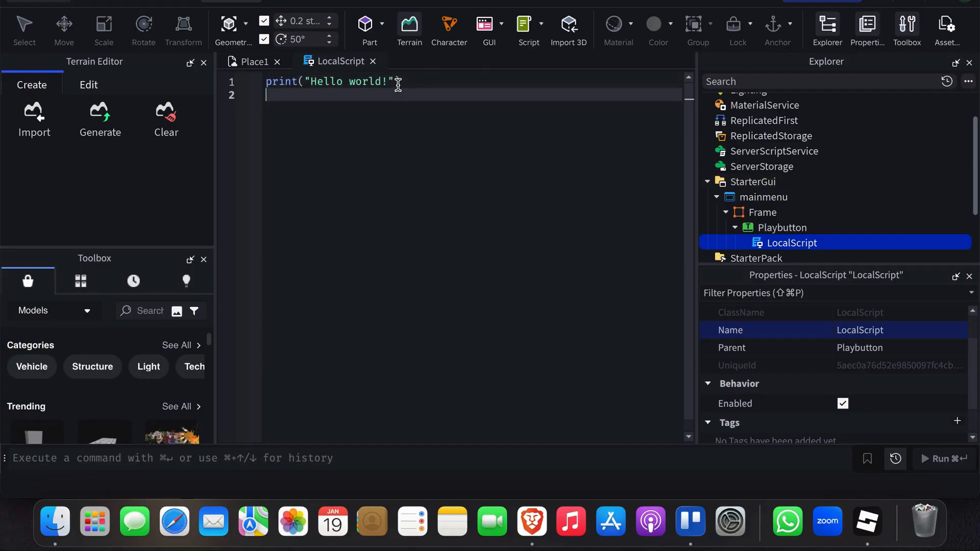
triple_click(403, 83)
click(403, 83)
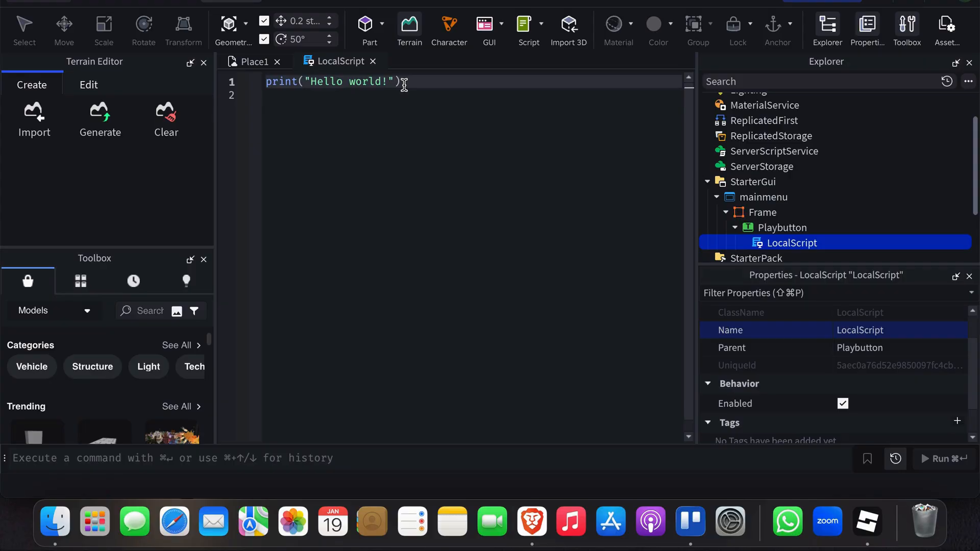
mouse_move(403, 85)
mouse_down()
mouse_move(305, 93)
mouse_move(258, 85)
mouse_up()
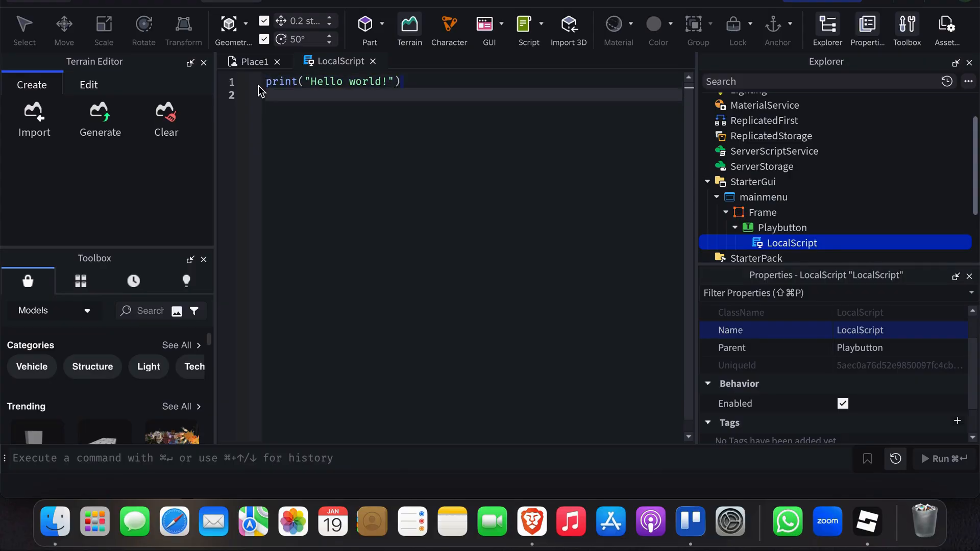
click(301, 83)
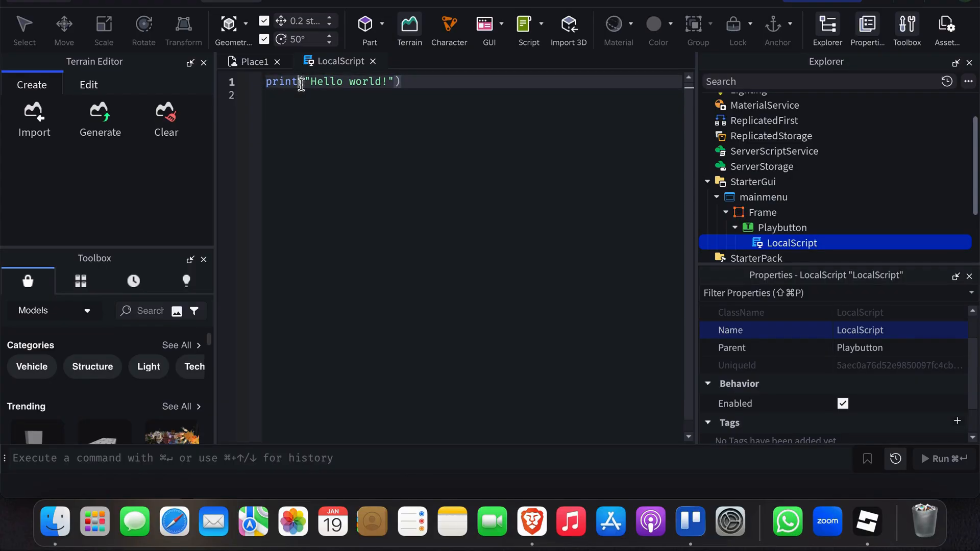
key(BackSpace)
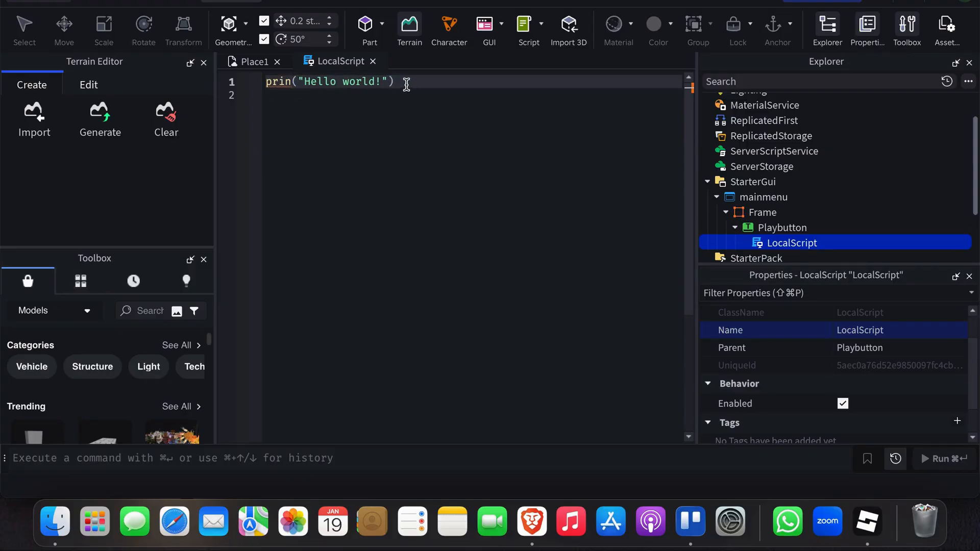
key(BackSpace)
key(BackSpace)
key(BackSpace)
key(BackSpace)
key(BackSpace)
key(BackSpace)
key(BackSpace)
key(BackSpace)
key(BackSpace)
key(BackSpace)
key(BackSpace)
key(BackSpace)
key(BackSpace)
key(BackSpace)
key(BackSpace)
key(BackSpace)
key(BackSpace)
key(BackSpace)
key(BackSpace)
key(BackSpace)
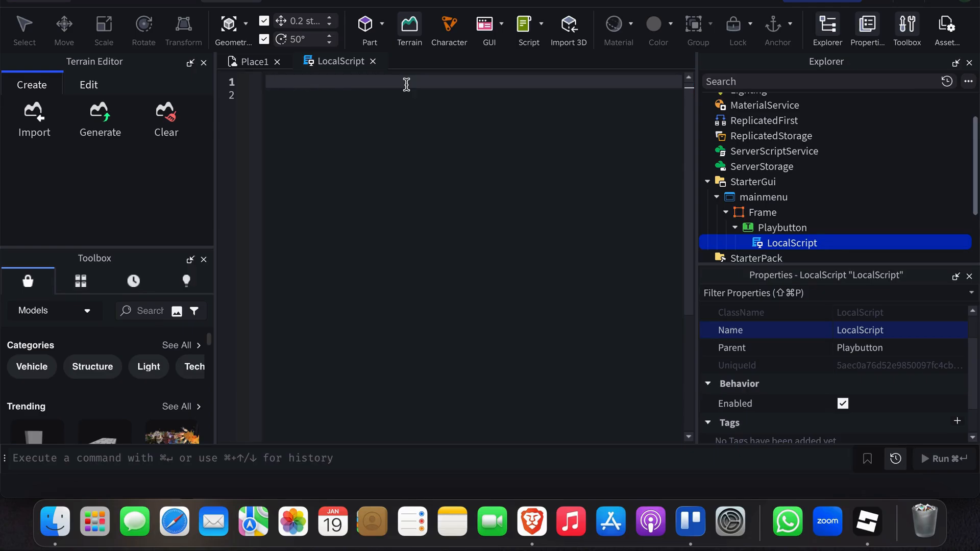
text(script.Parent.MouseButton1Click:Connect(function() 	script.Parent.Parent.Visible = false end))
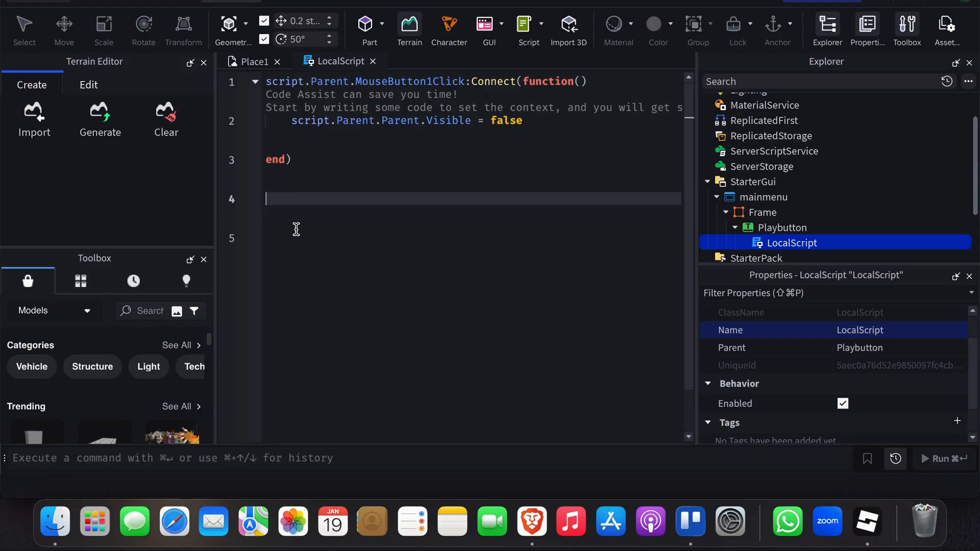
Step: Start a playtest of the place to try out the main menu's play button
click(87, 3)
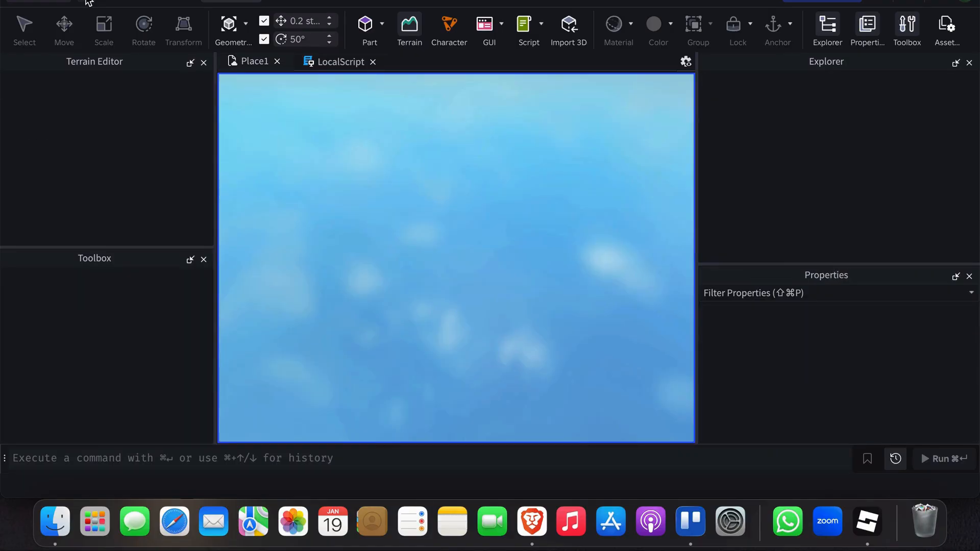